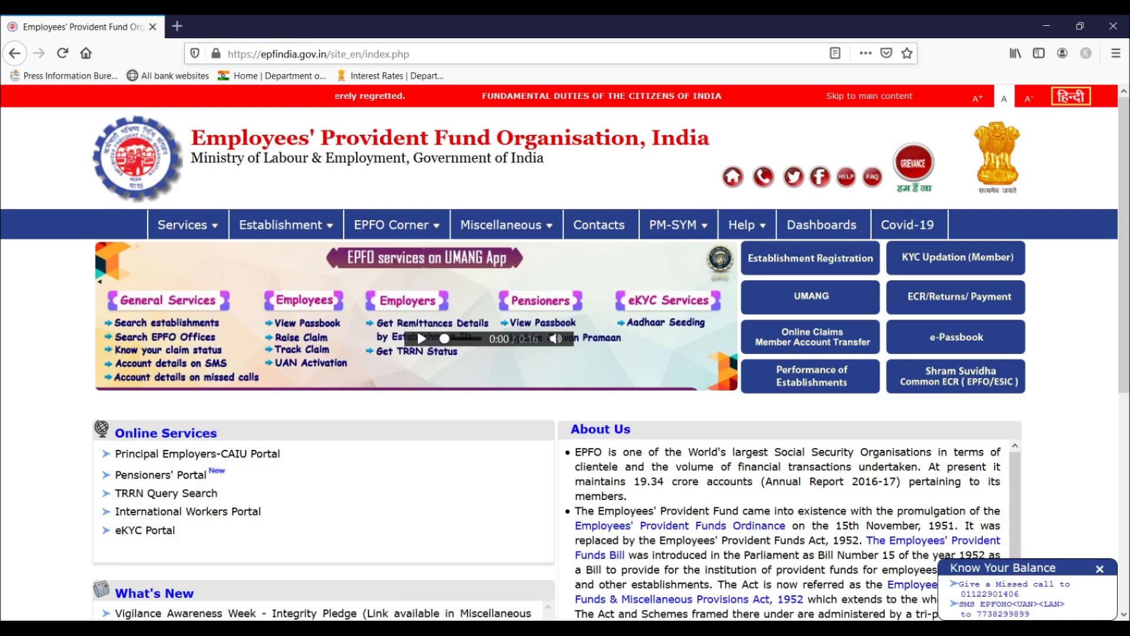
Open the Online Claims member login page of the e-SEWA portal
click(20, 336)
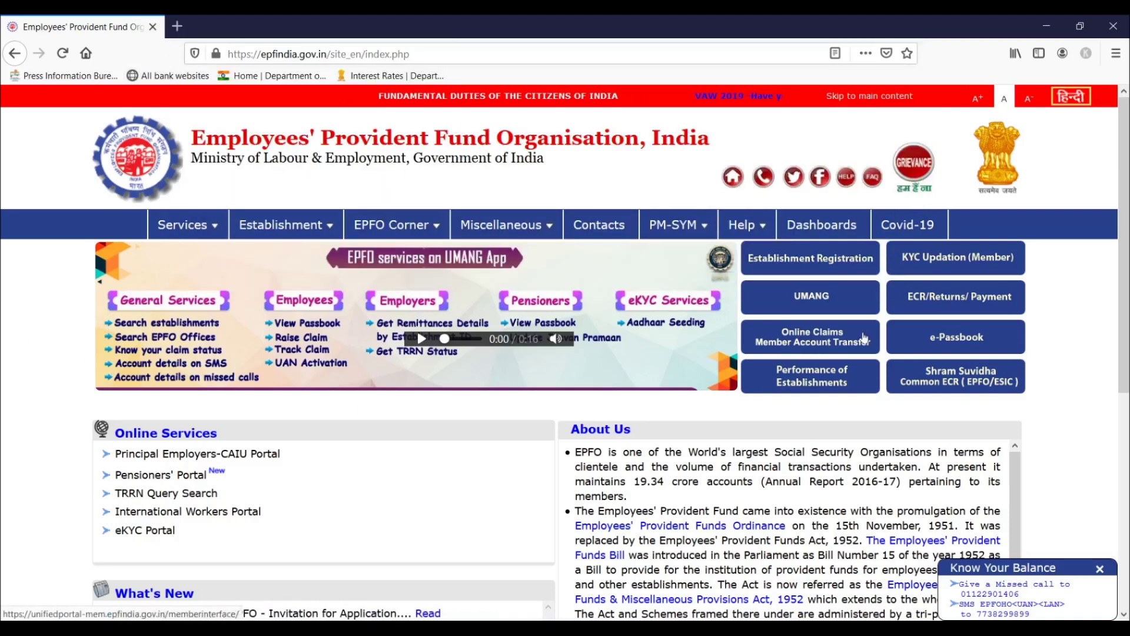
click(830, 340)
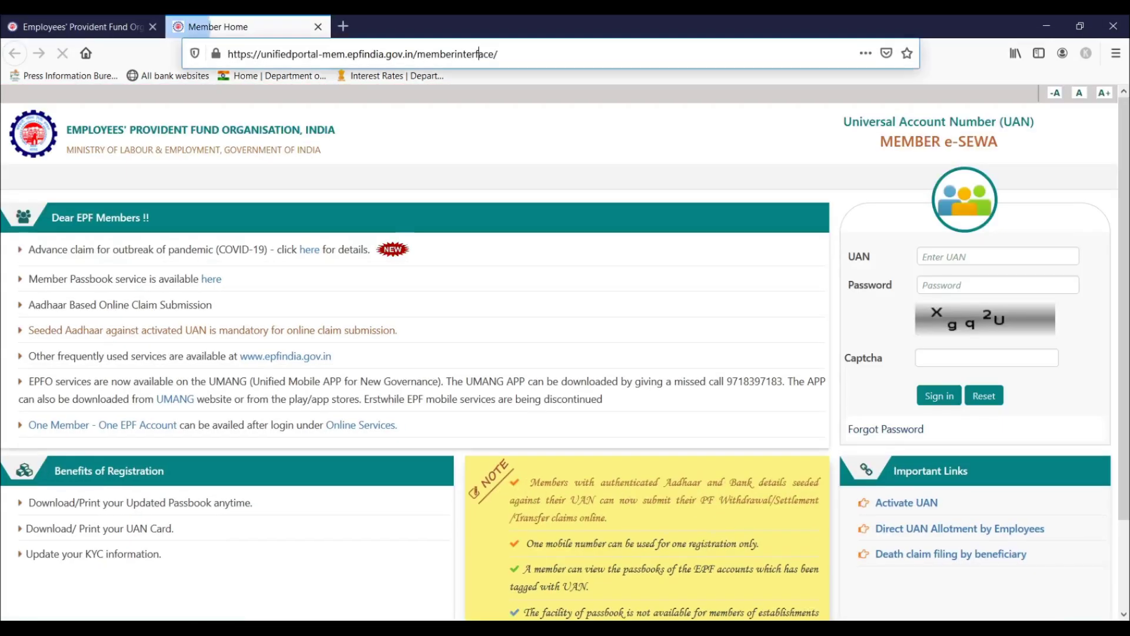
click(478, 54)
click(575, 323)
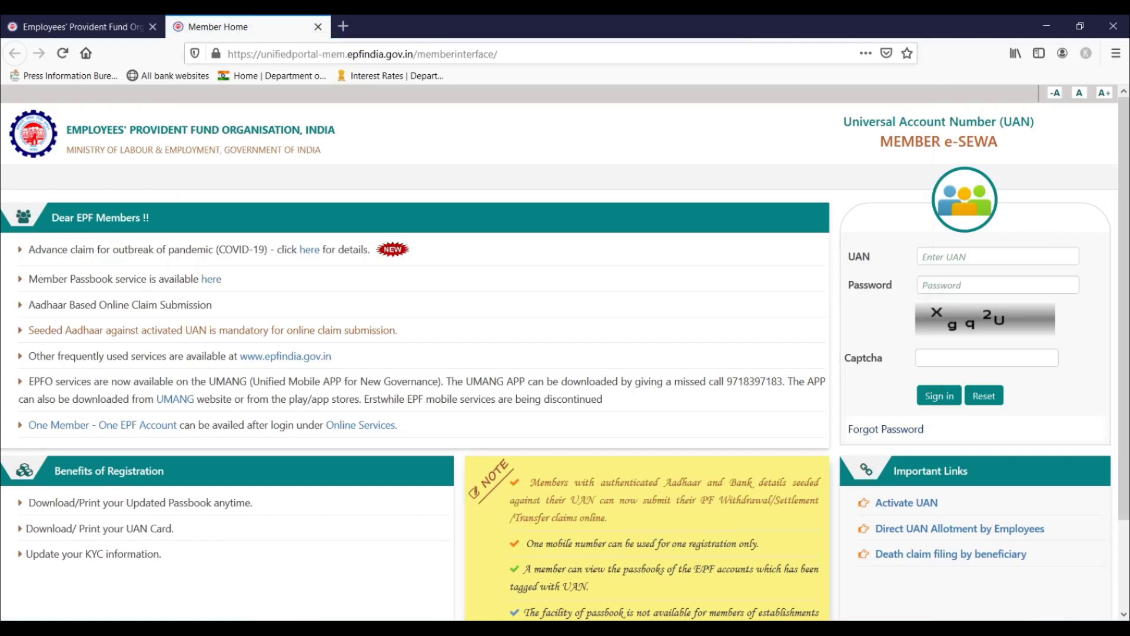
Enter the UAN, the account password and the captcha characters
click(968, 257)
key(Tab)
key(Tab)
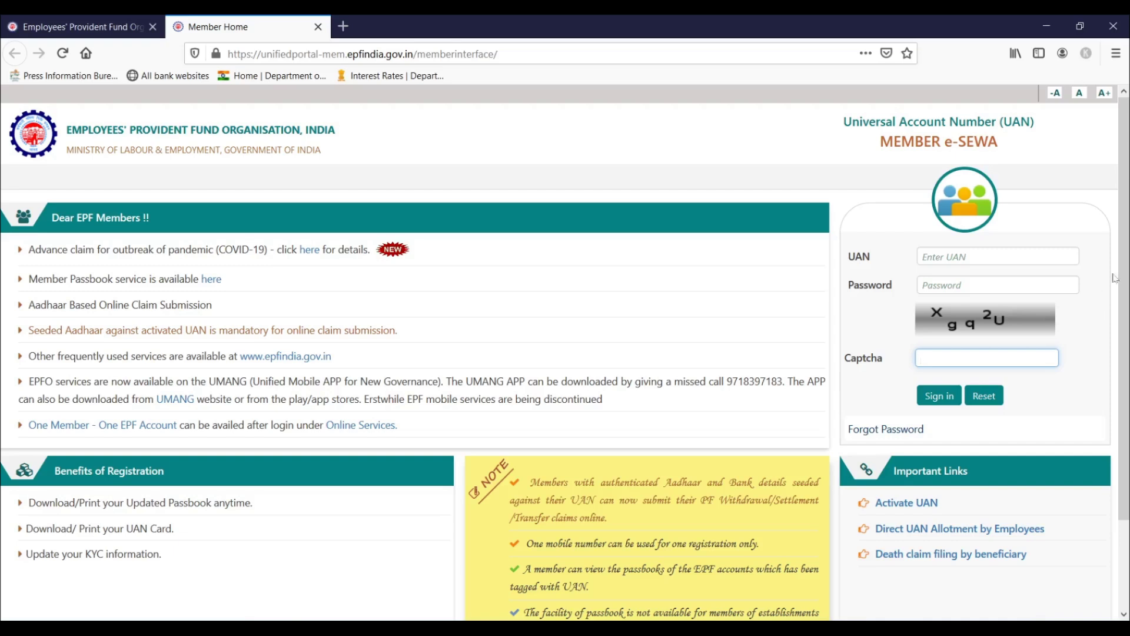
click(998, 285)
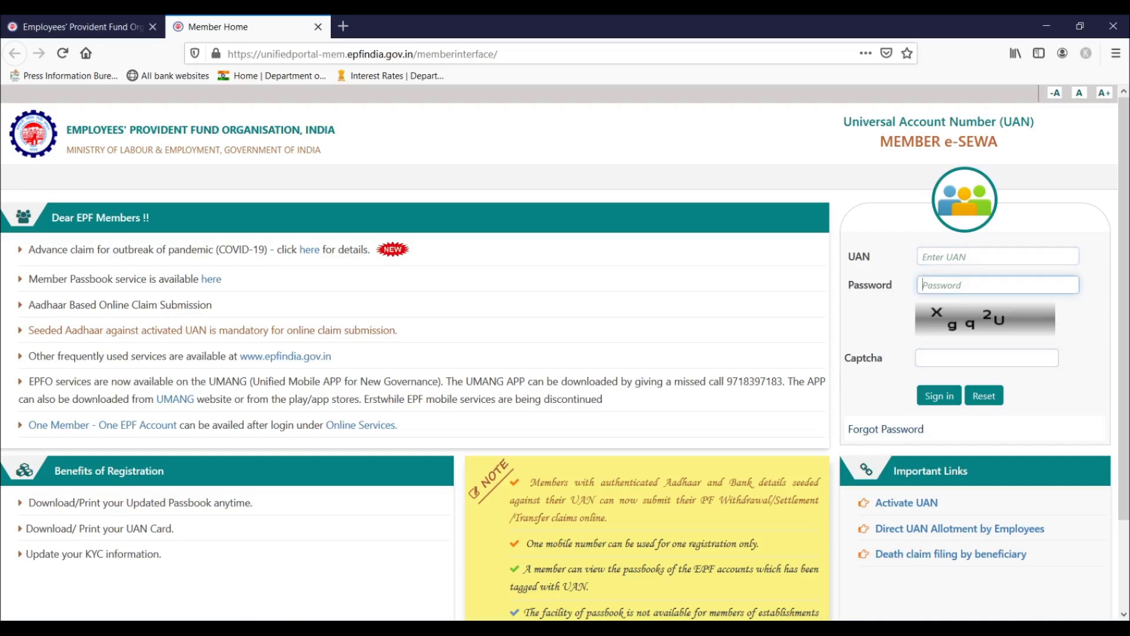
click(998, 257)
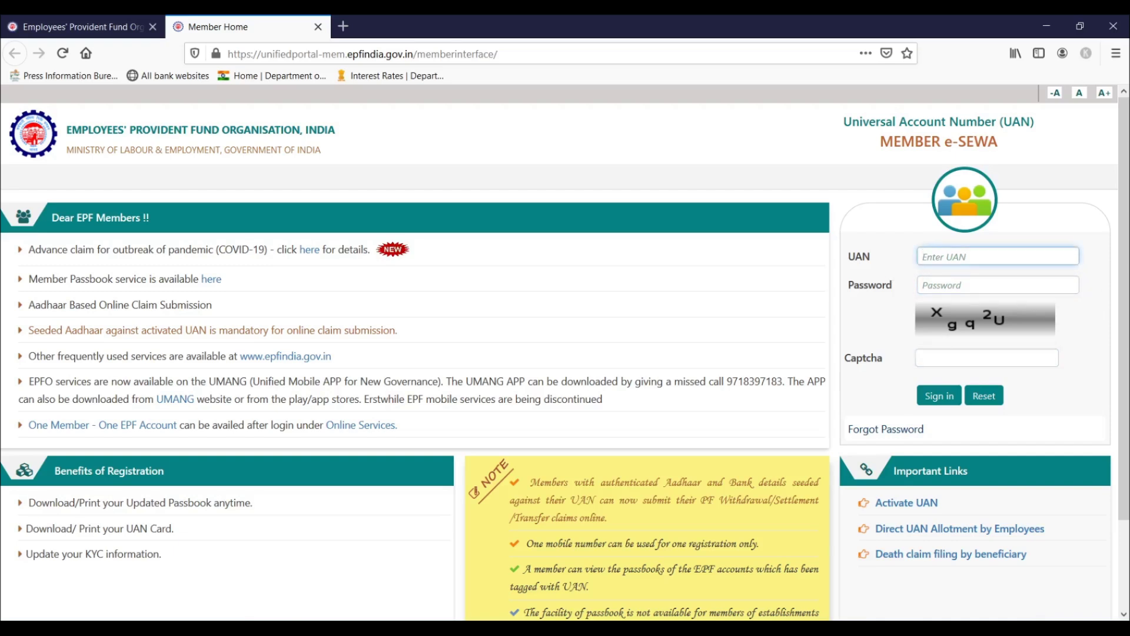
text(10)
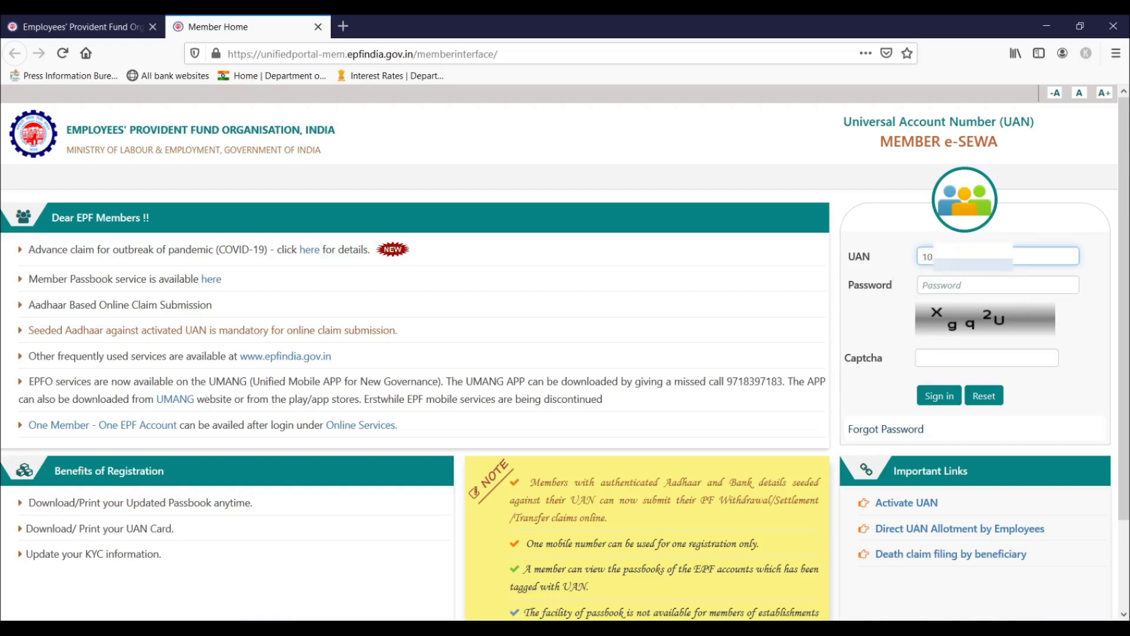
click(998, 285)
text(••••••••••••)
click(986, 358)
text(Xgq2)
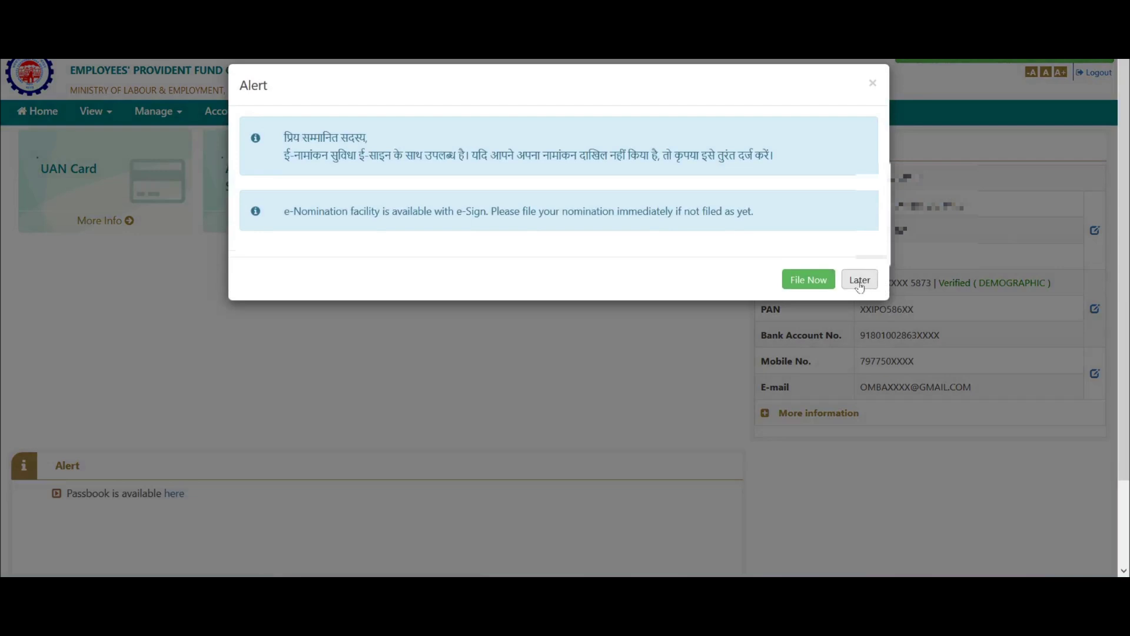
Postpone the e-Nomination with Later so the Member Profile page shows
click(859, 281)
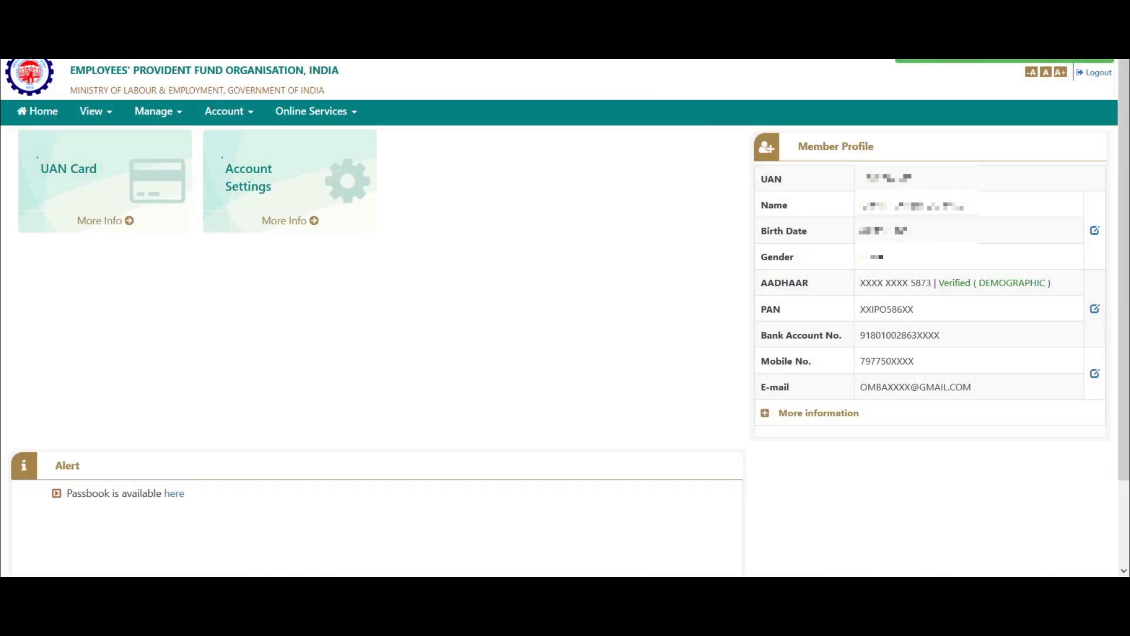
drag(796, 146, 903, 145)
click(923, 143)
View the EPFO letter image in Photos, then return to the member home page
mouse_move(455, 583)
click(455, 530)
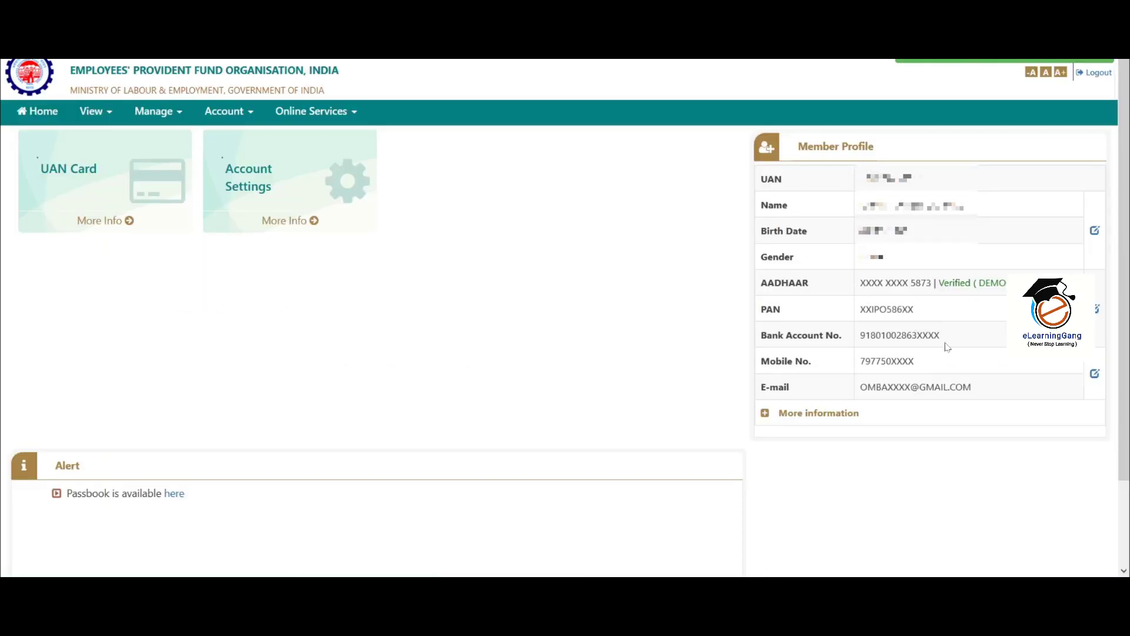
click(171, 114)
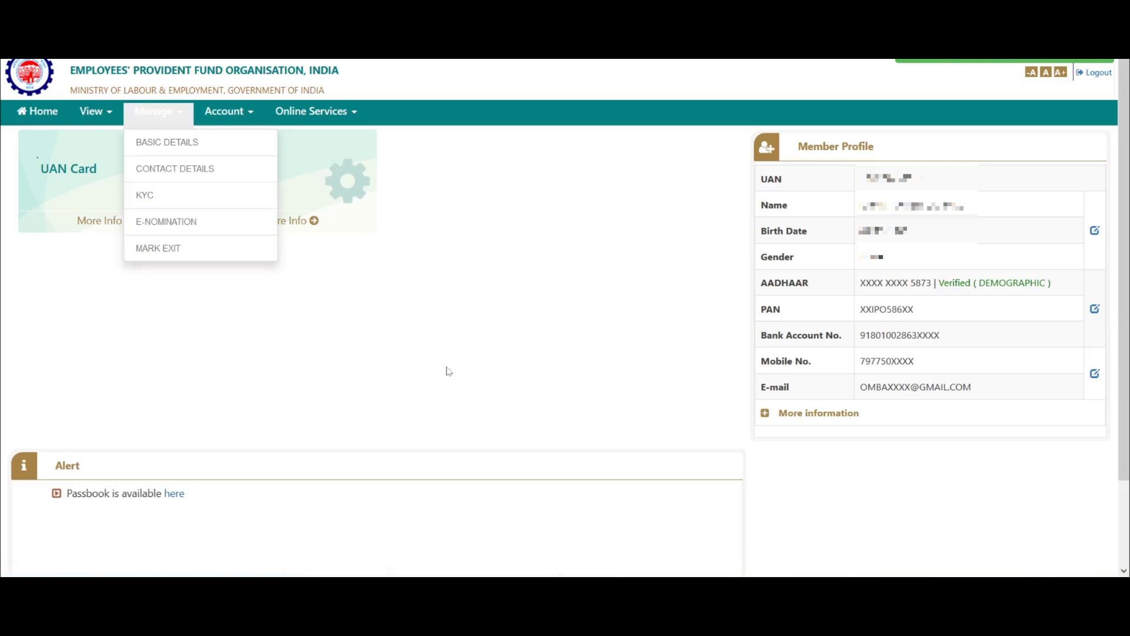
click(477, 370)
key(ctrl+l)
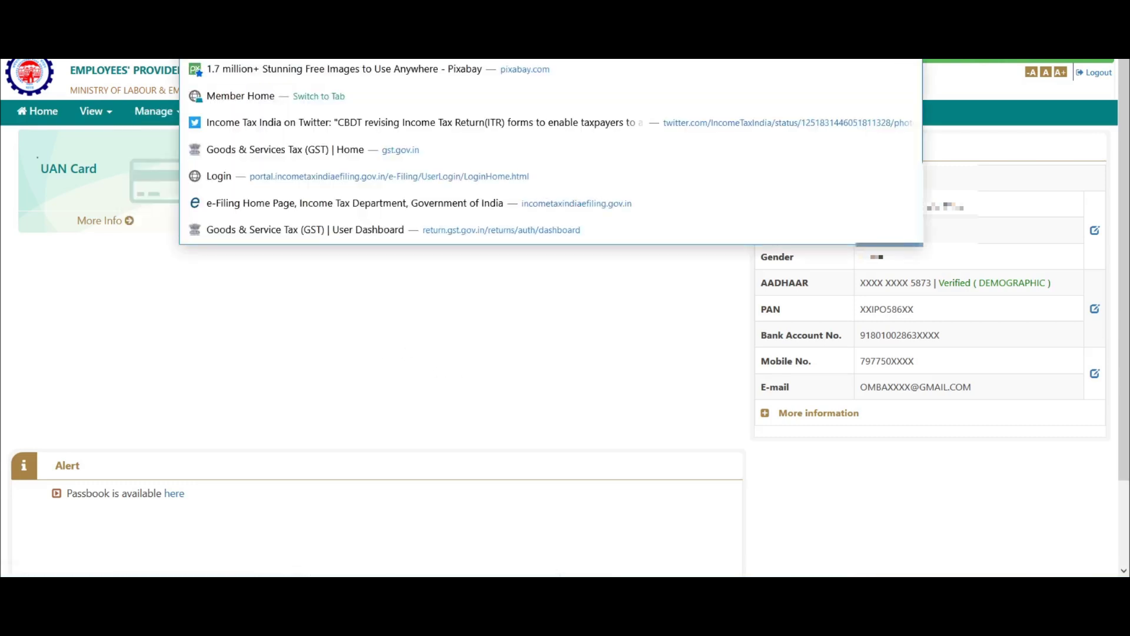
click(535, 343)
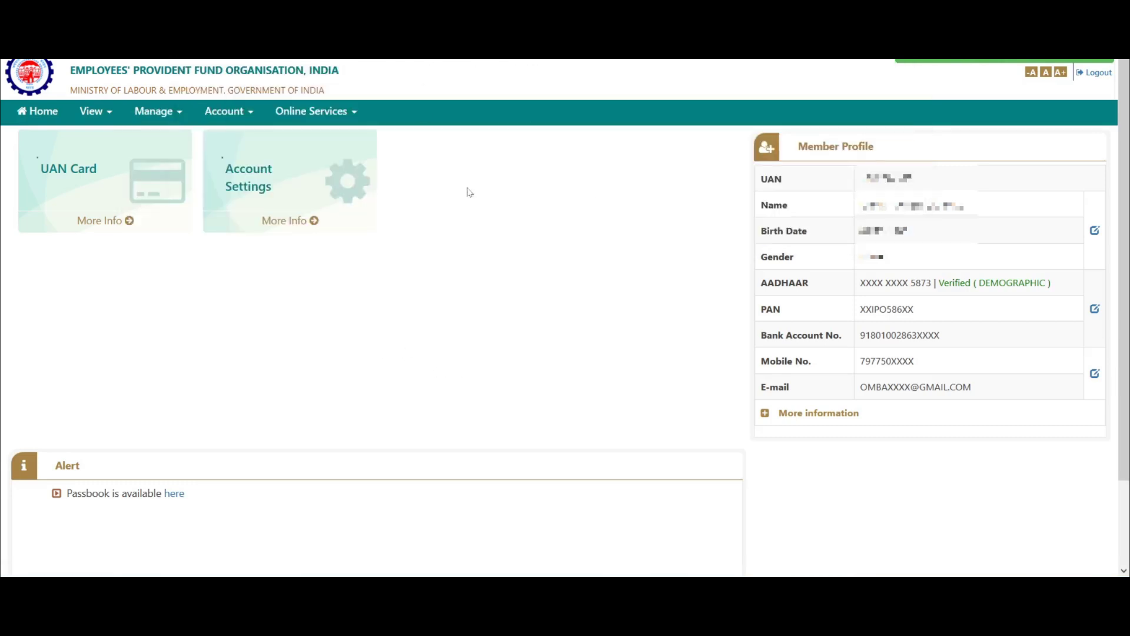
Open the Claim (Form-31,19,10C&10D) page and enter the bank account number
click(324, 115)
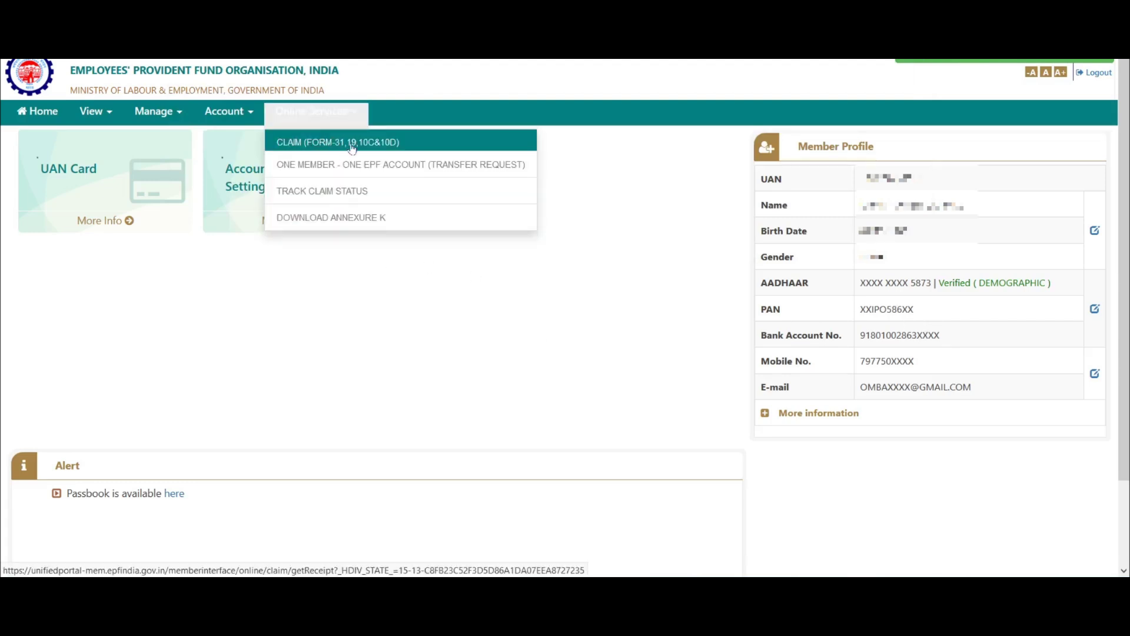
click(407, 144)
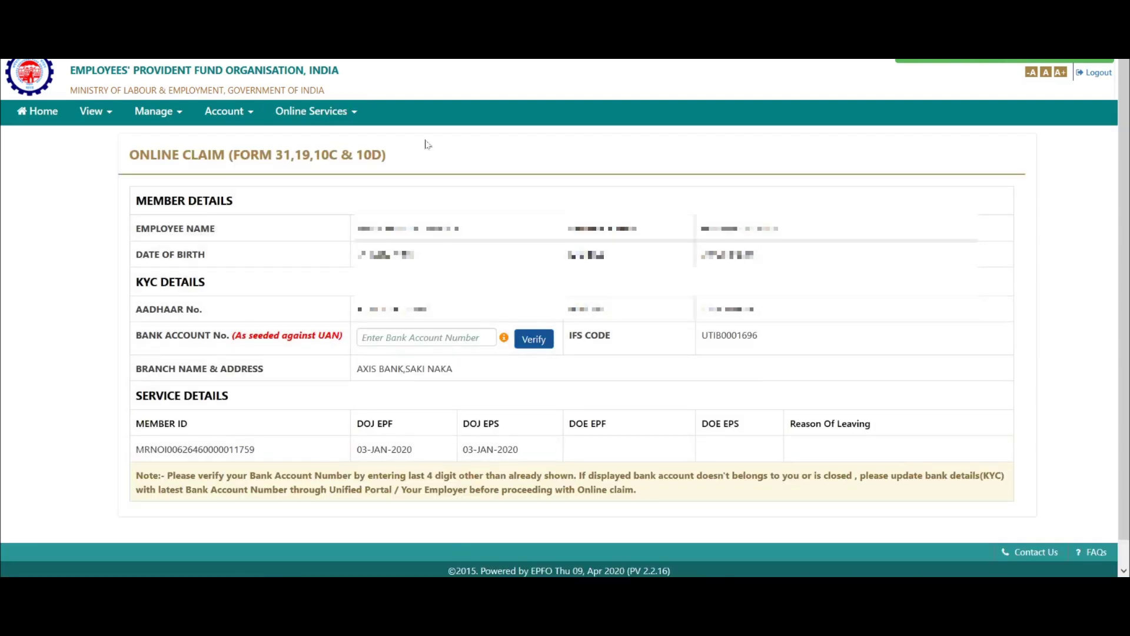
click(363, 338)
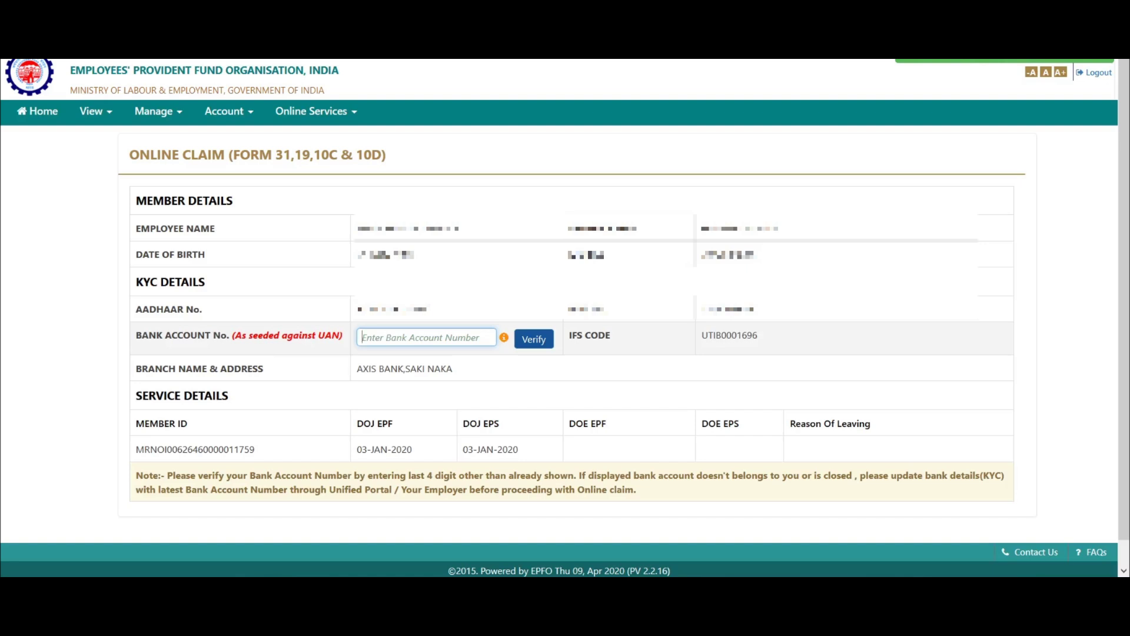
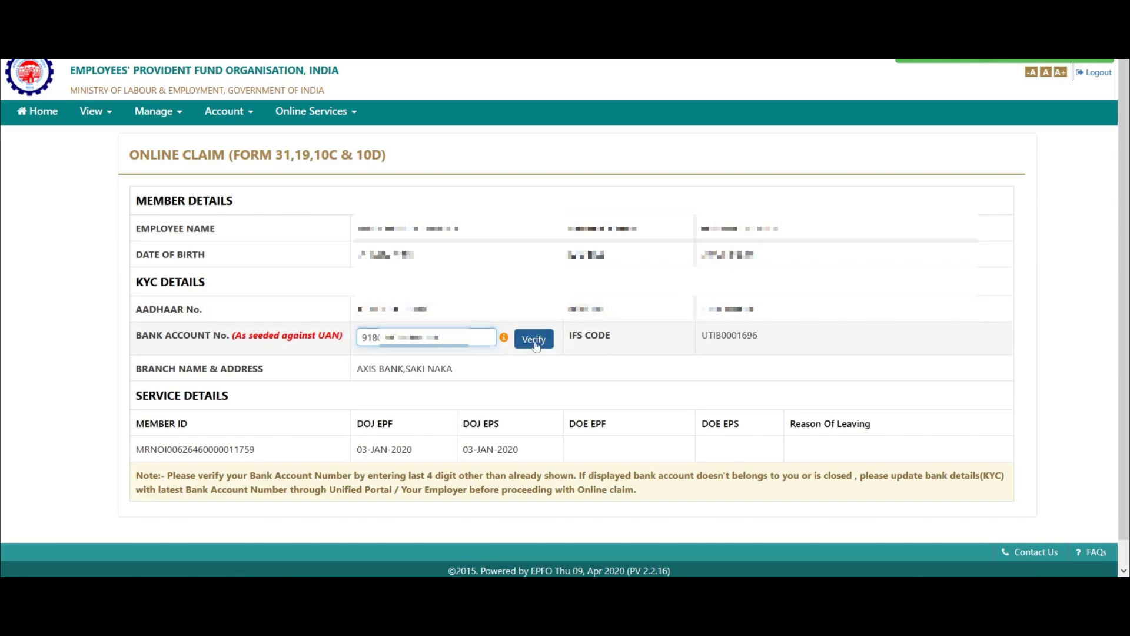
Verify the bank account, accept the undertaking, and proceed to the online claim
click(535, 340)
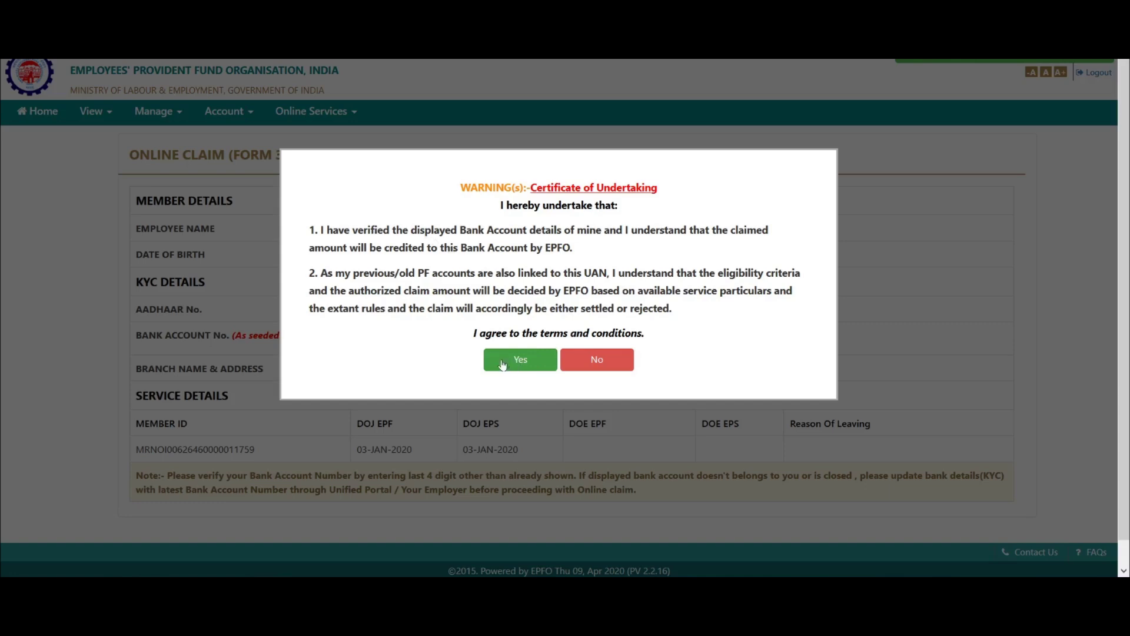
click(516, 365)
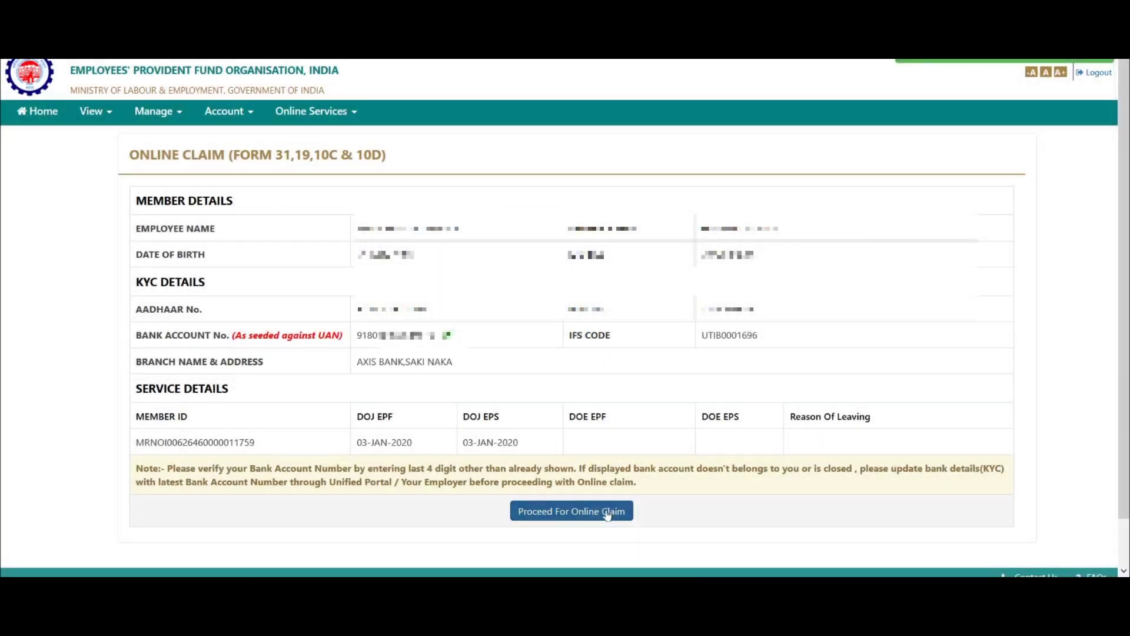
click(553, 515)
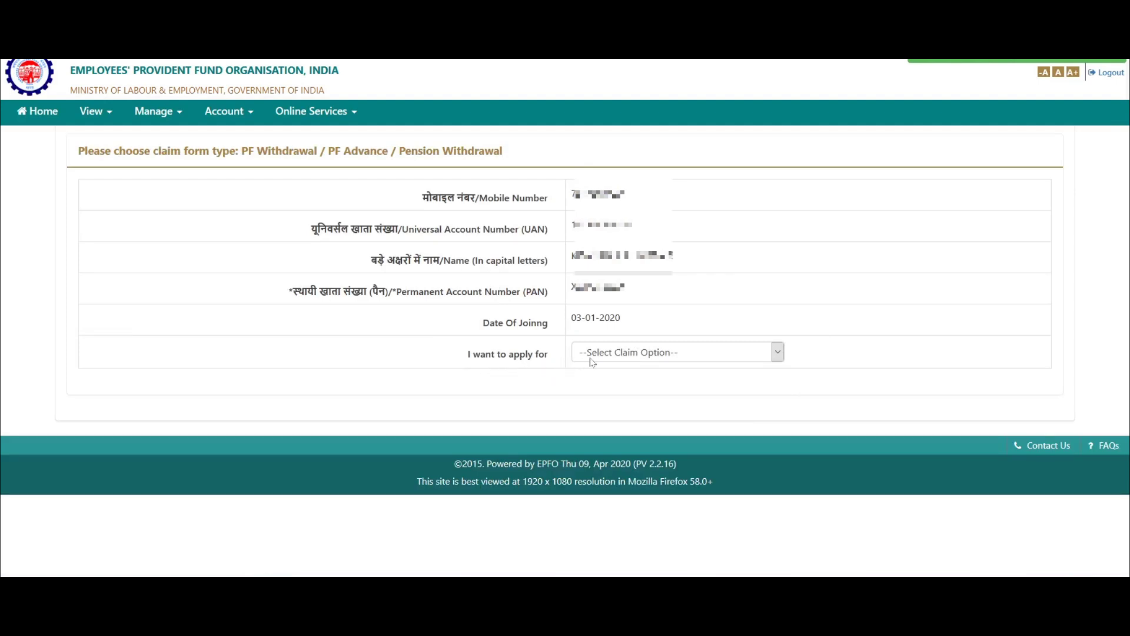
Select PF ADVANCE (FORM-31) as the claim type and expand the advance purpose list
click(618, 355)
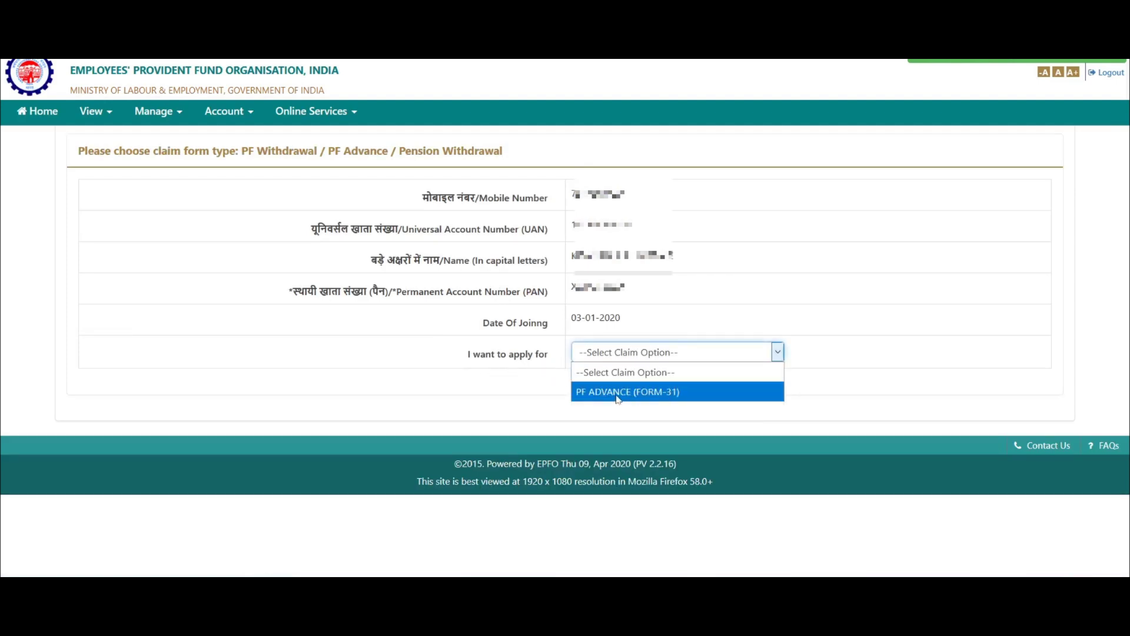
click(698, 393)
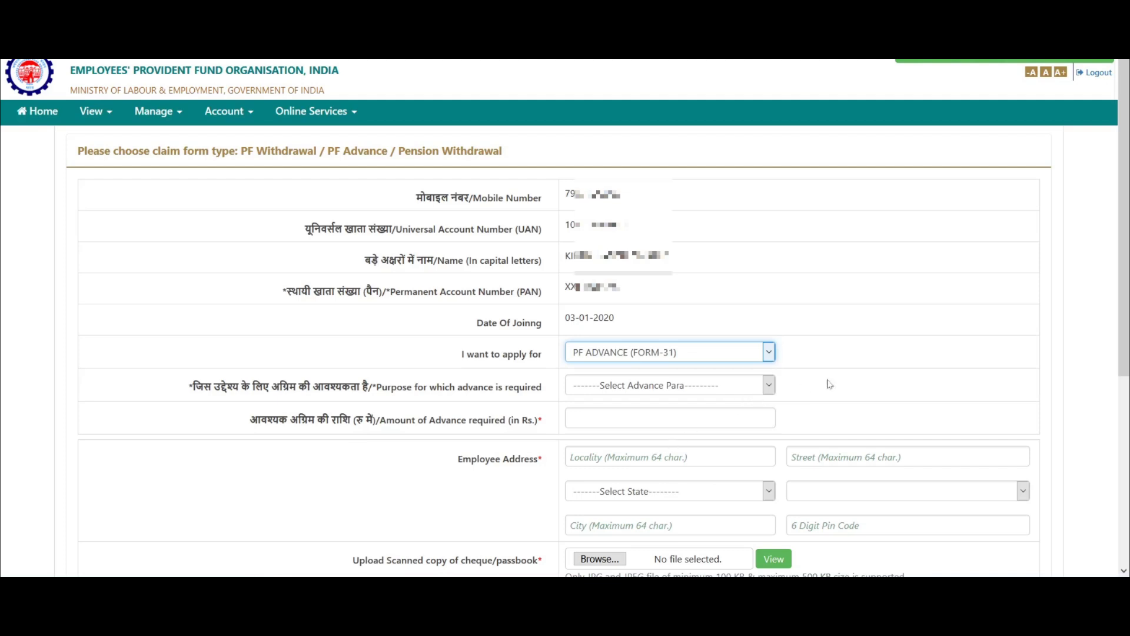
scroll(1126, 299, down, 3)
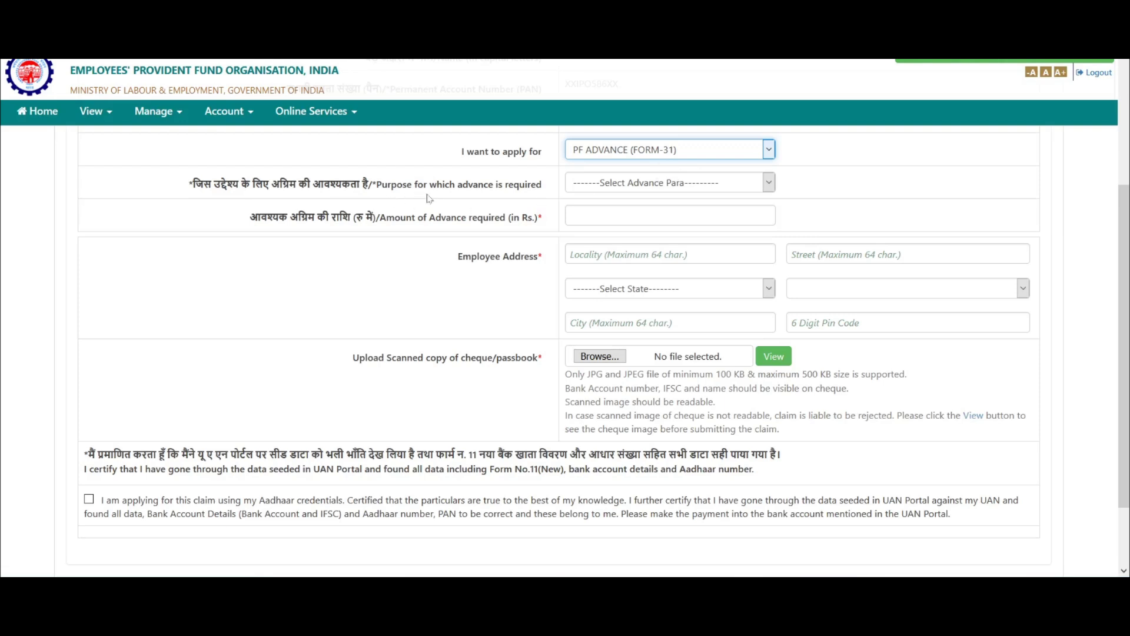
click(612, 186)
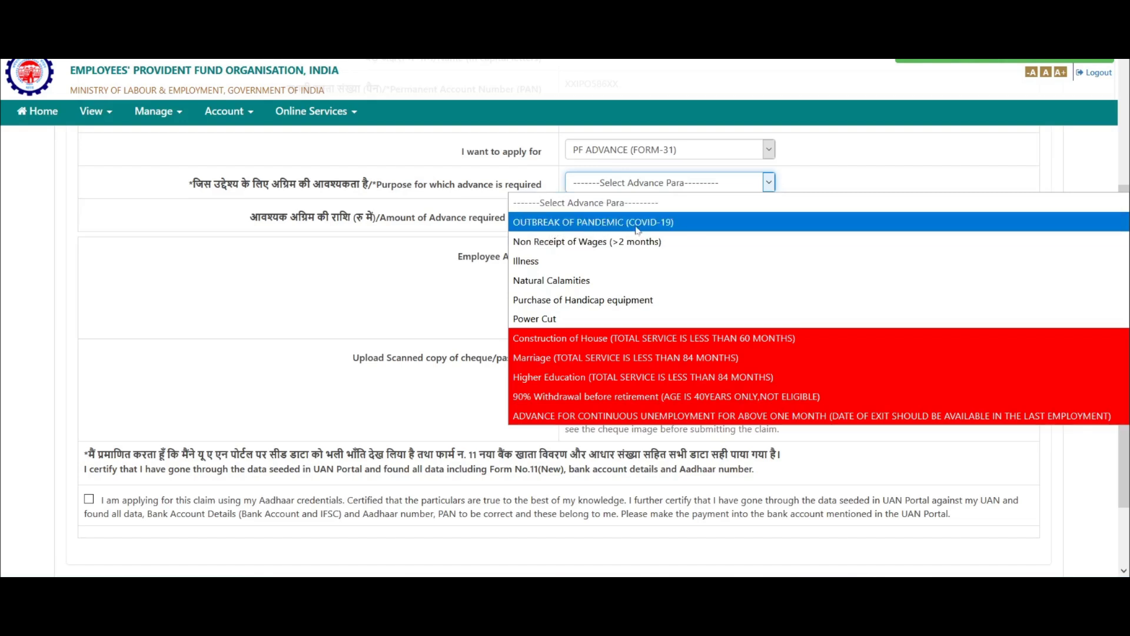
Choose OUTBREAK OF PANDEMIC (COVID-19) as the advance purpose, reviewing the other options
click(688, 230)
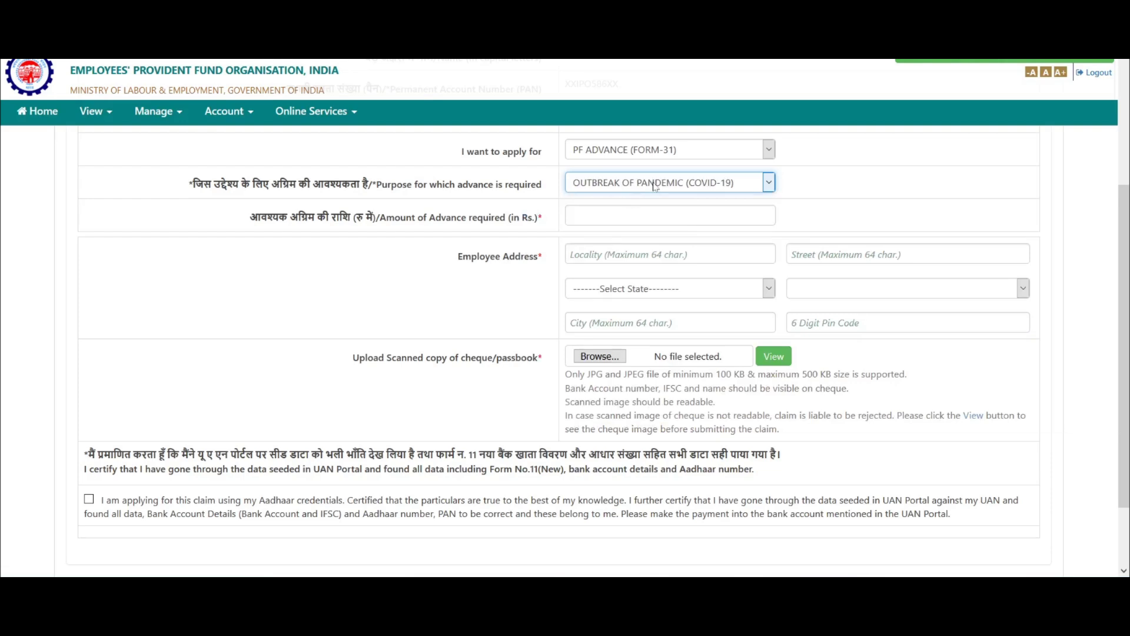
click(655, 186)
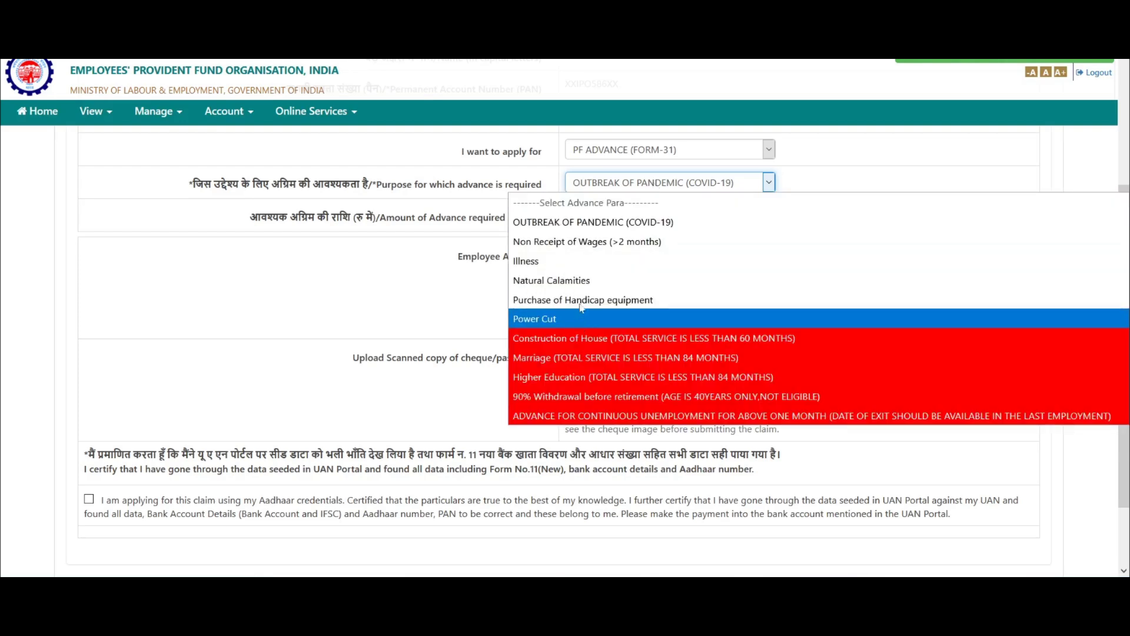
click(405, 296)
click(655, 182)
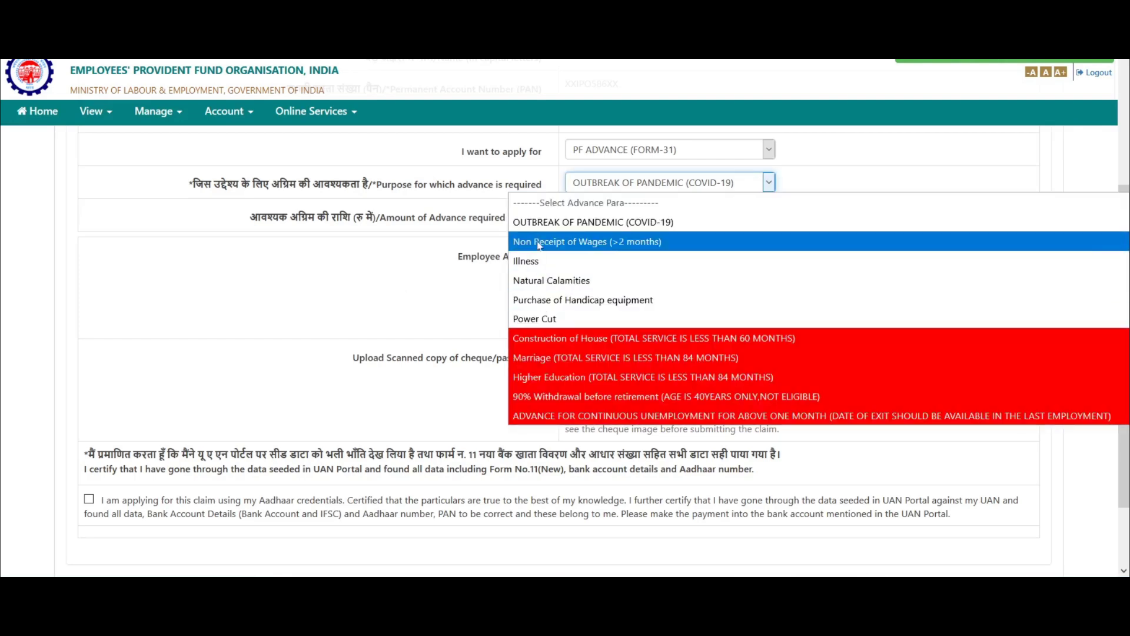
click(457, 266)
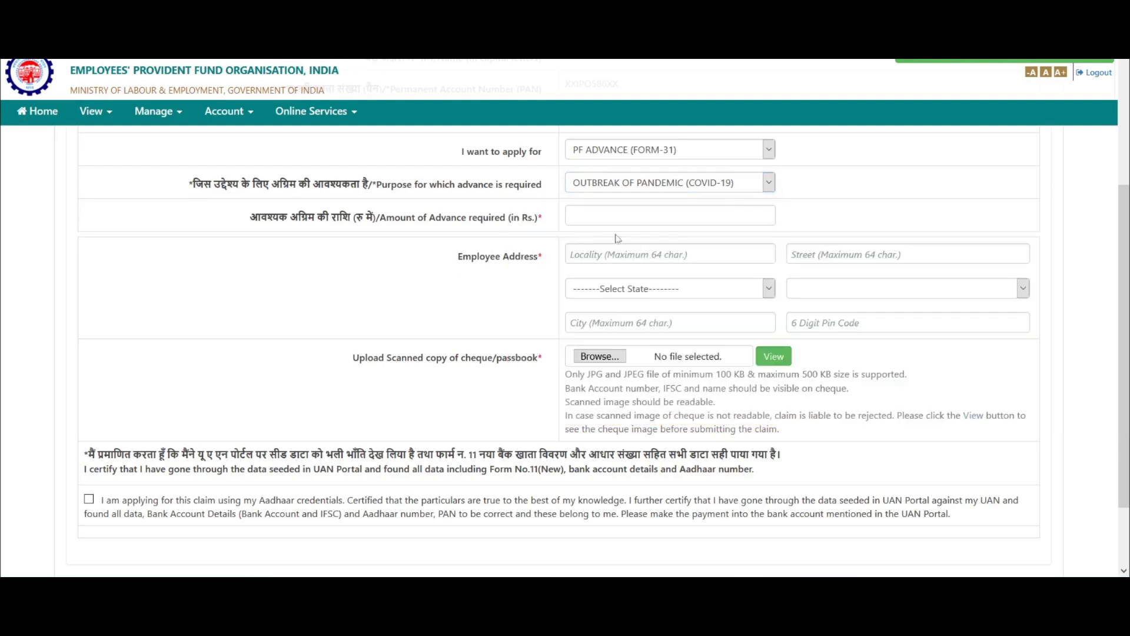
click(696, 183)
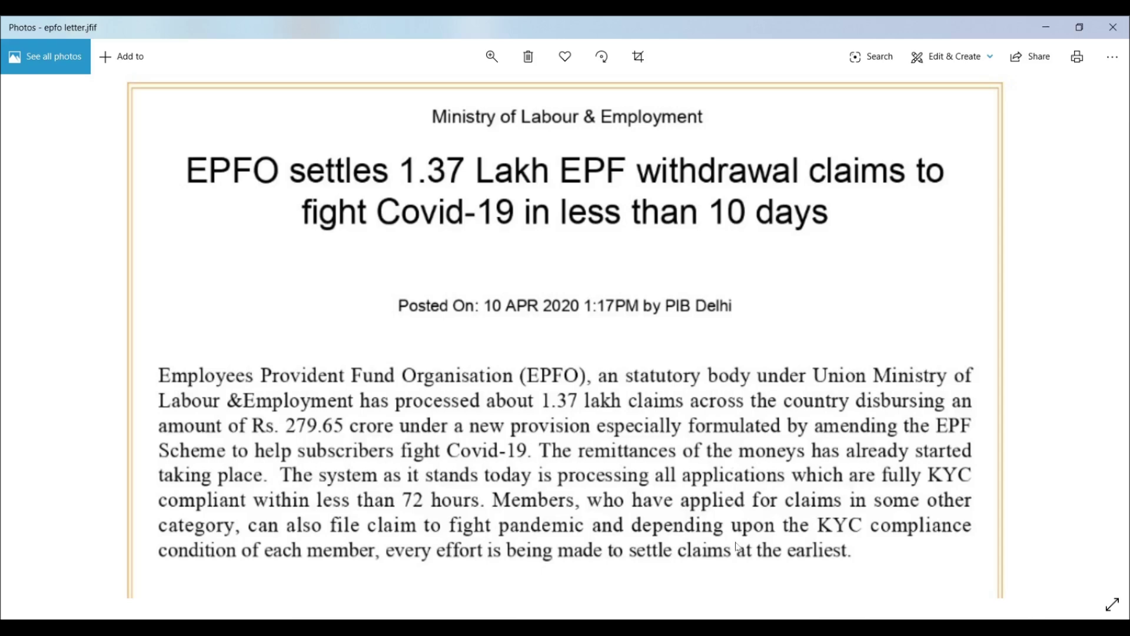
Scroll through the EPFO Covid-19 press release, then reopen the form's purpose list
scroll(822, 514, down, 6)
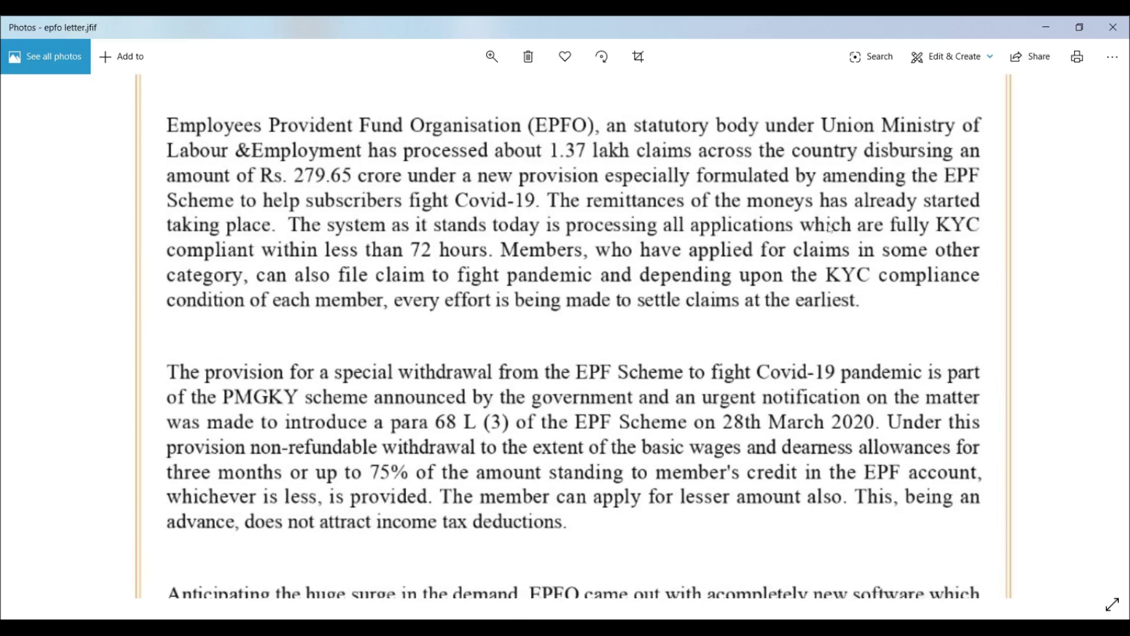
scroll(855, 339, up, 1)
scroll(855, 339, down, 5)
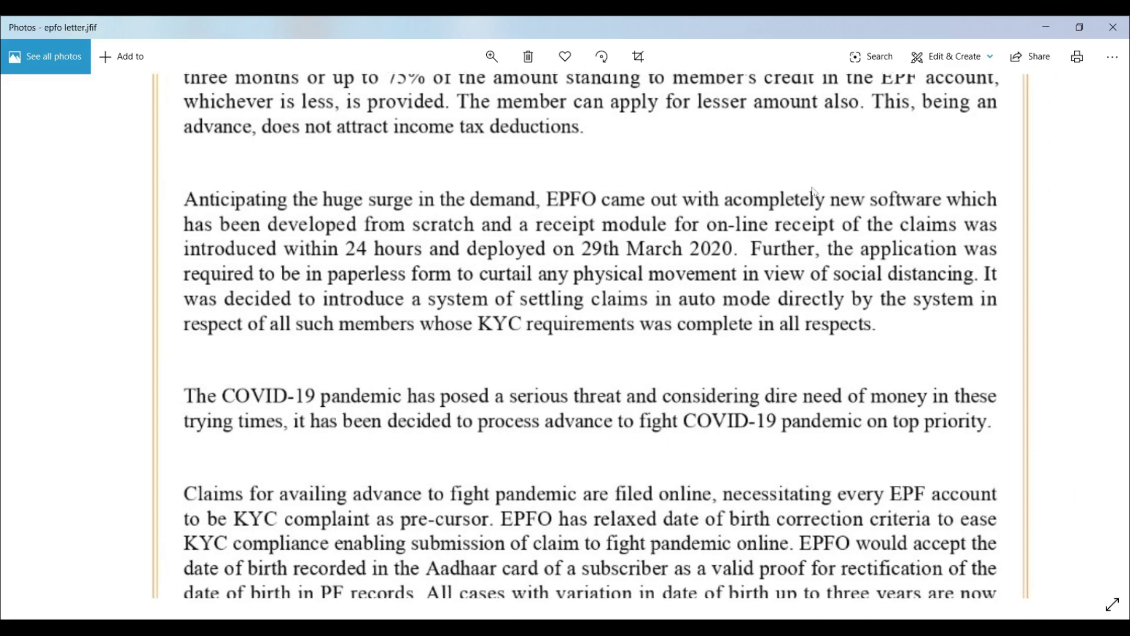
scroll(804, 313, up, 5)
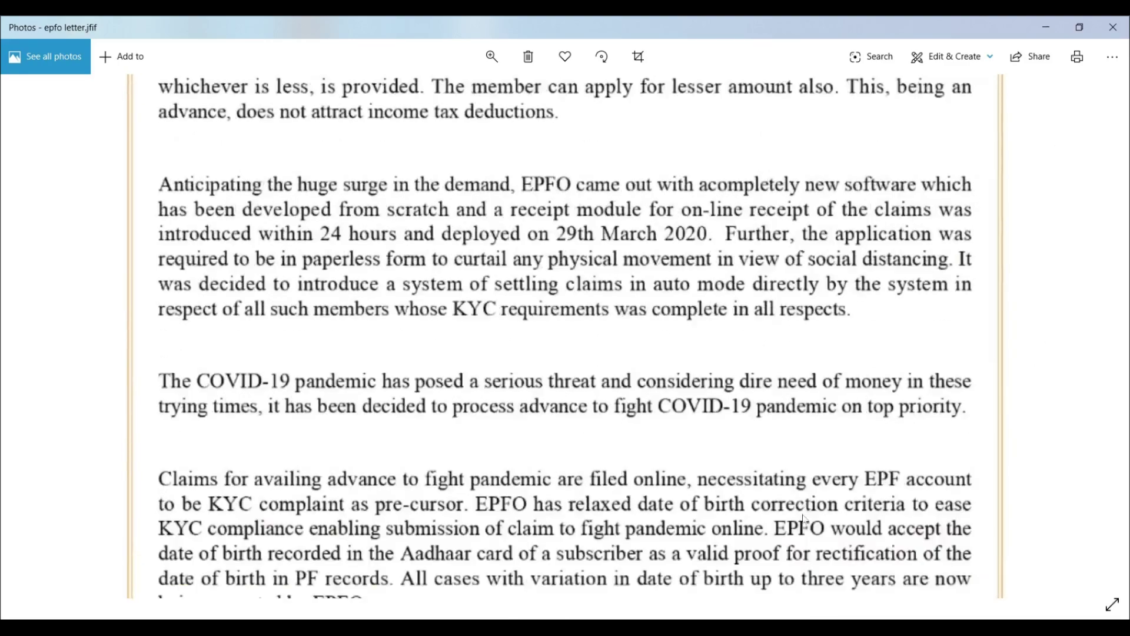
scroll(425, 394, down, 1)
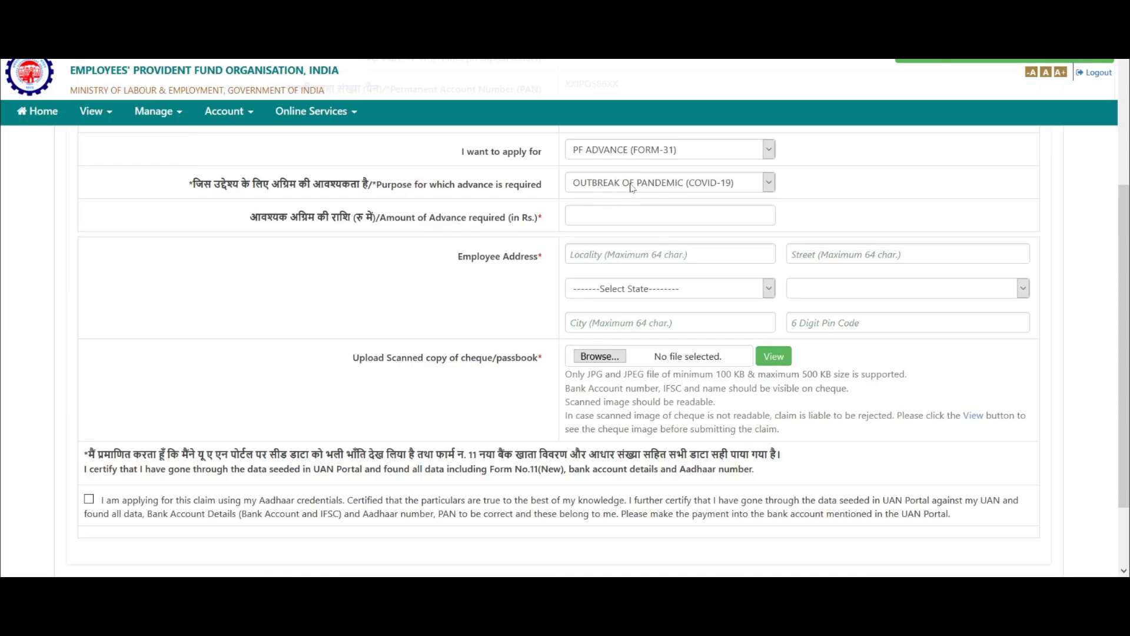
click(634, 182)
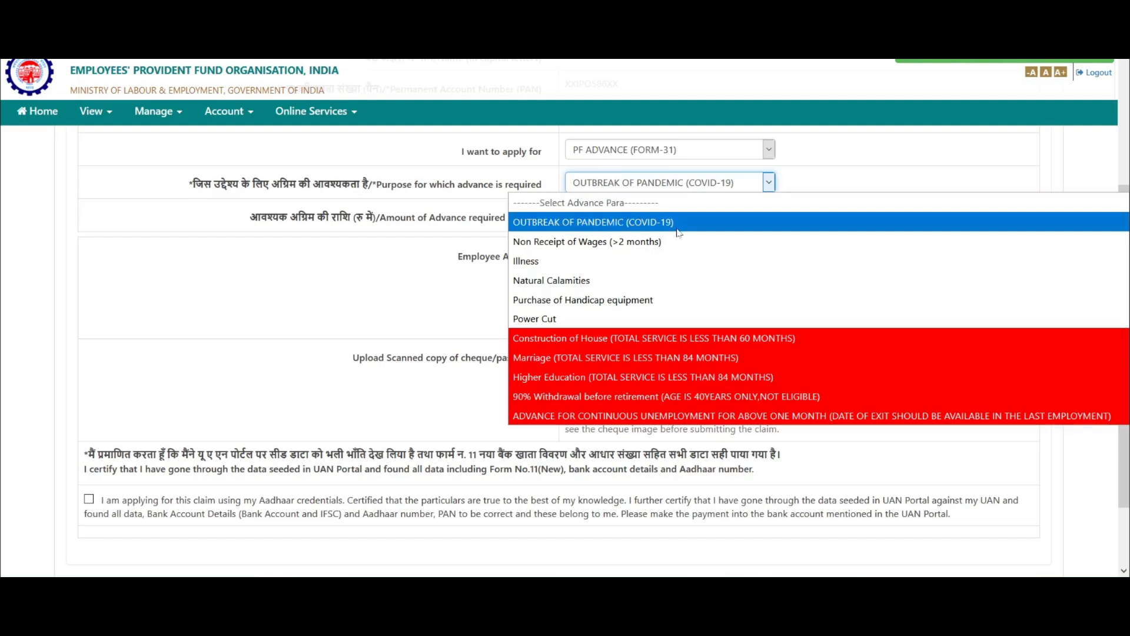
Keep COVID-19 as the purpose, then scroll the press release back to its top
click(444, 293)
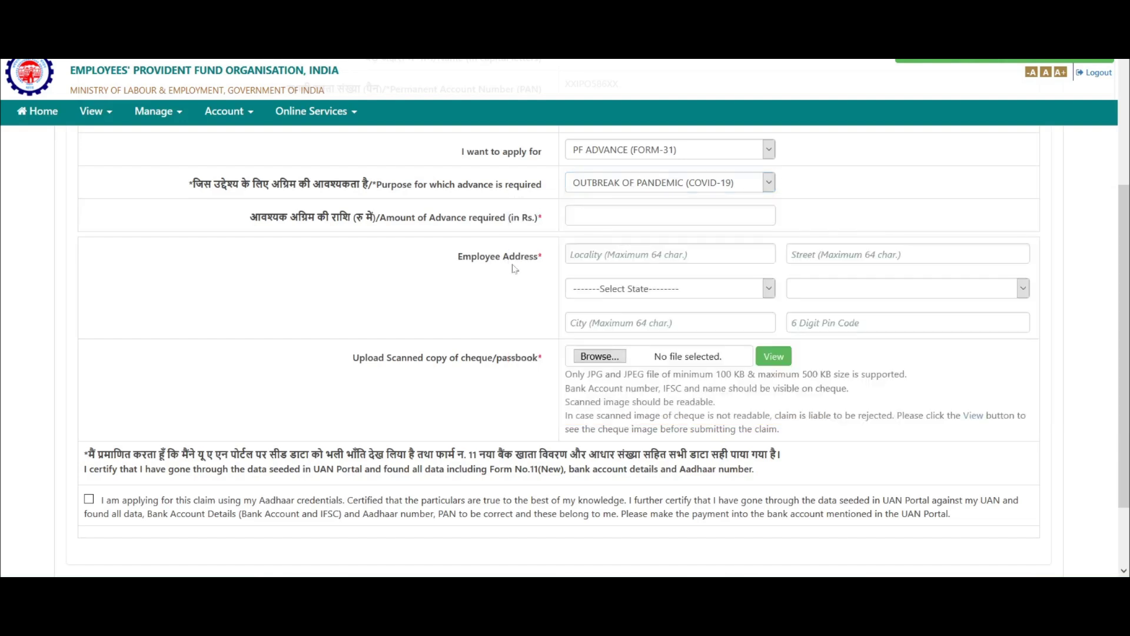
click(636, 191)
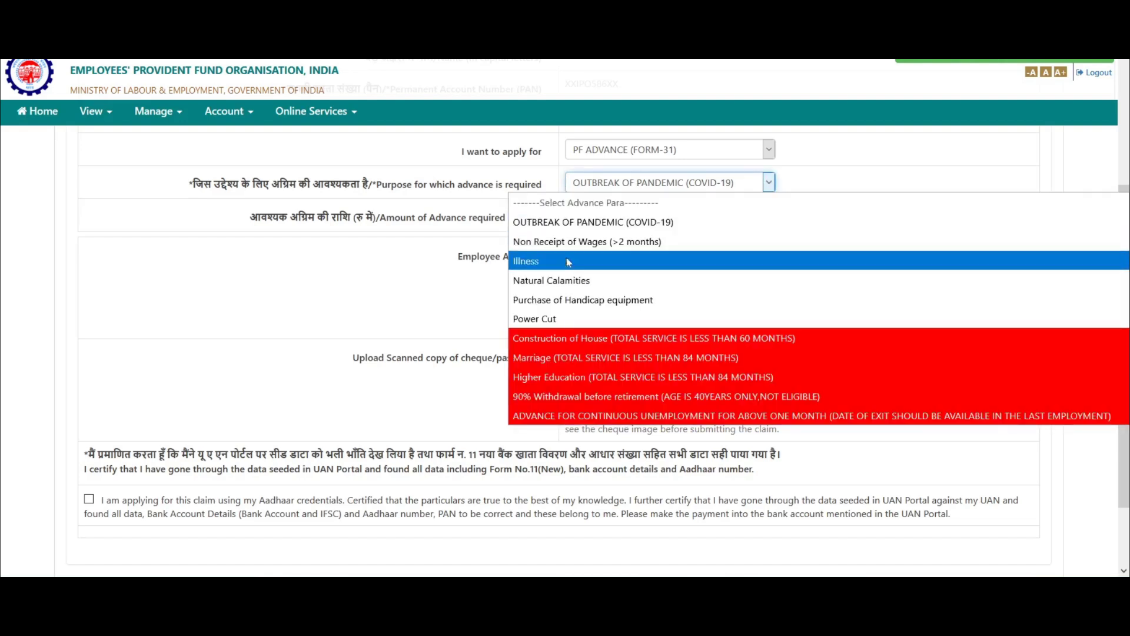
click(473, 309)
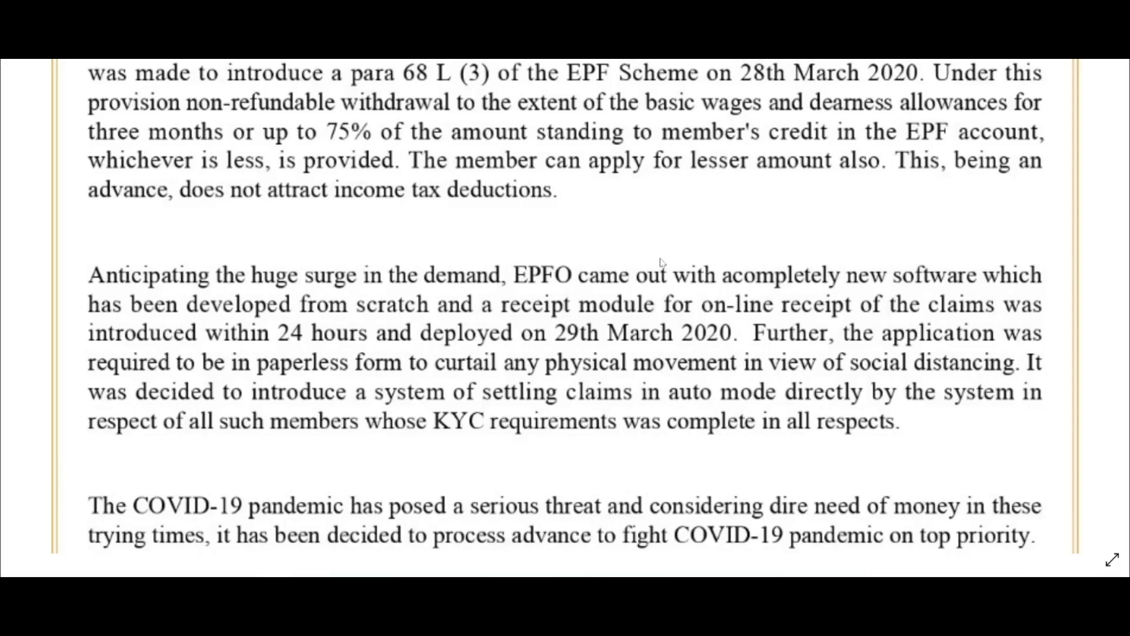
drag(608, 100, 644, 535)
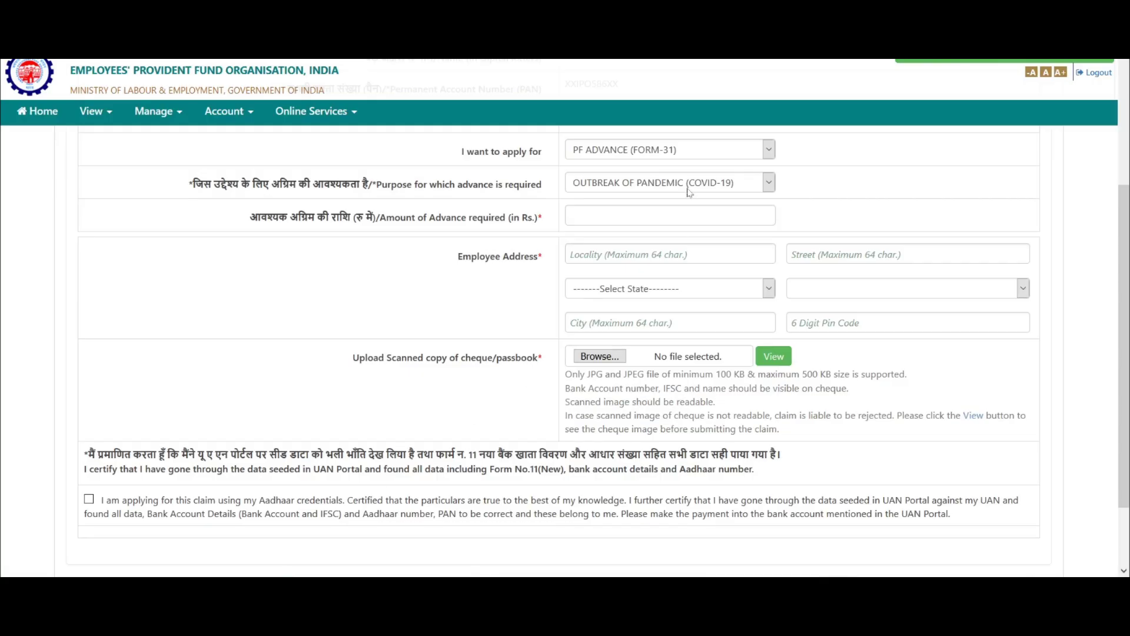
Recheck the purpose and claim type lists, leaving COVID-19 and PF ADVANCE (FORM-31) selected
click(687, 189)
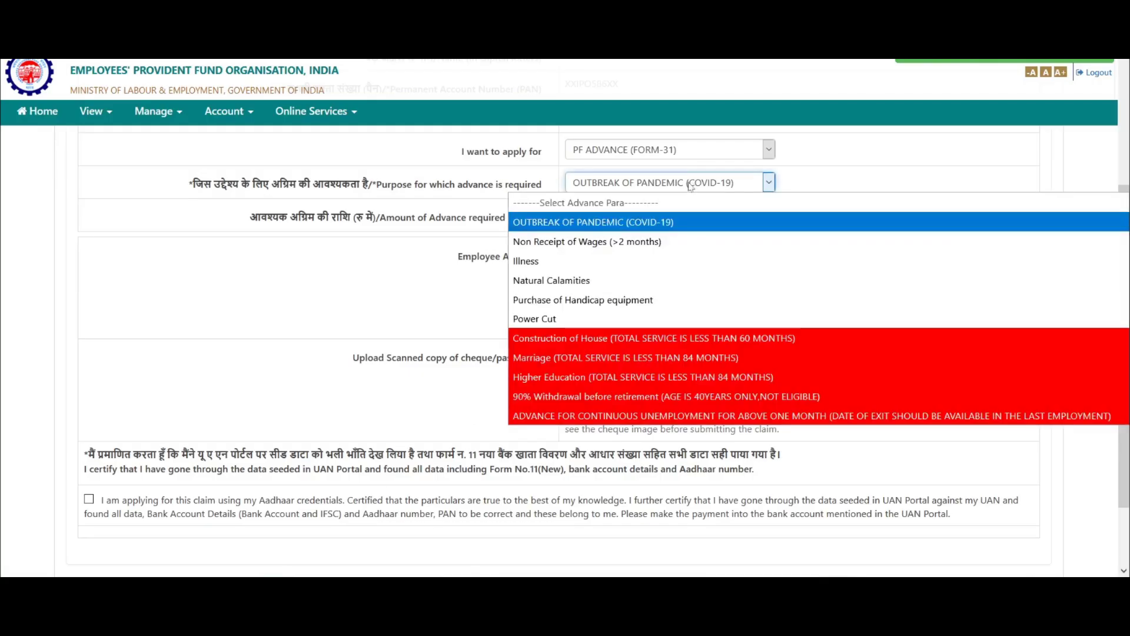
click(446, 250)
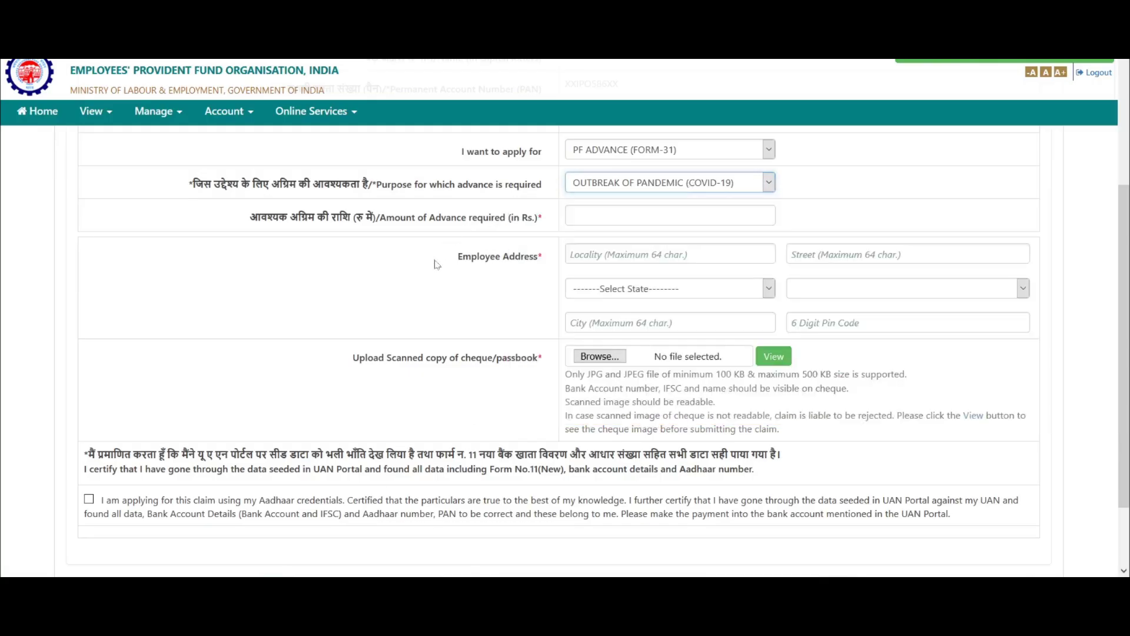
click(677, 151)
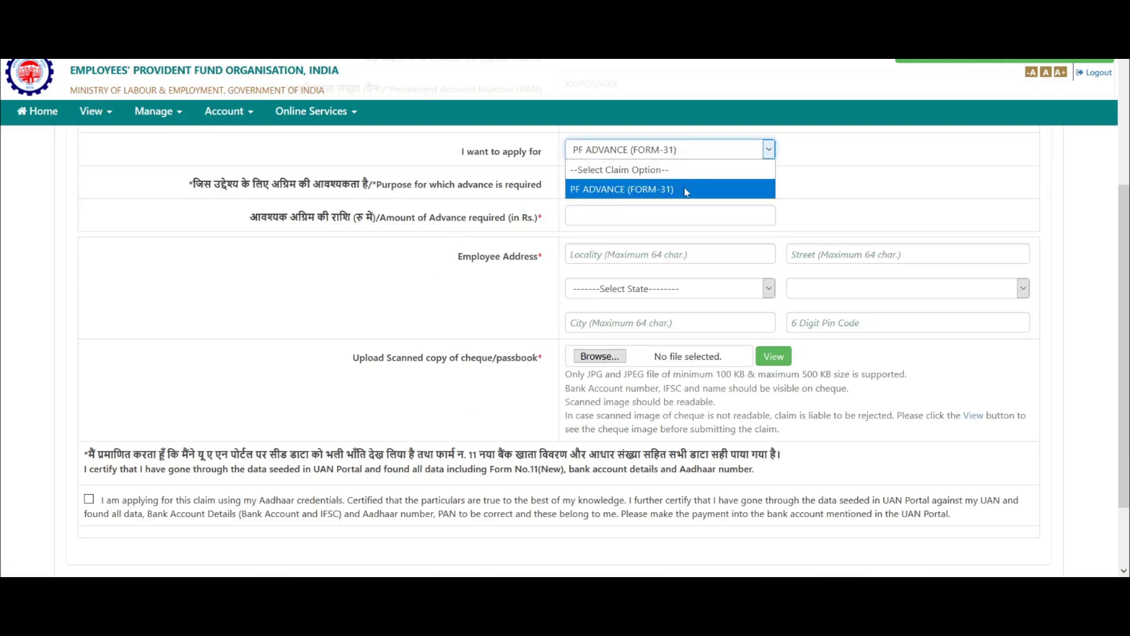
click(453, 270)
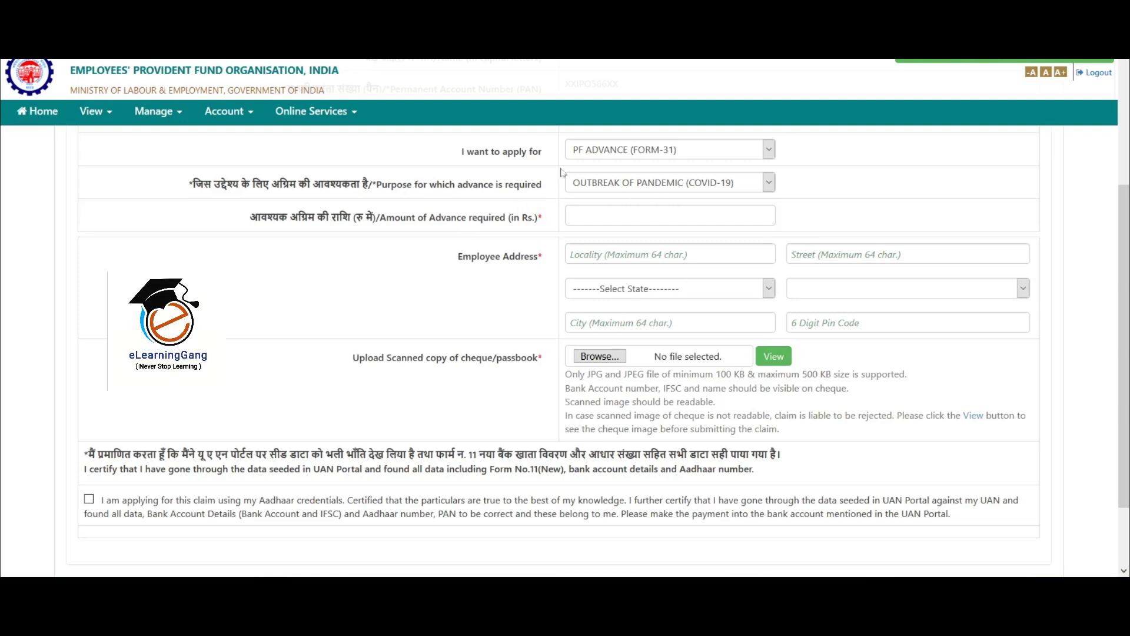
click(590, 184)
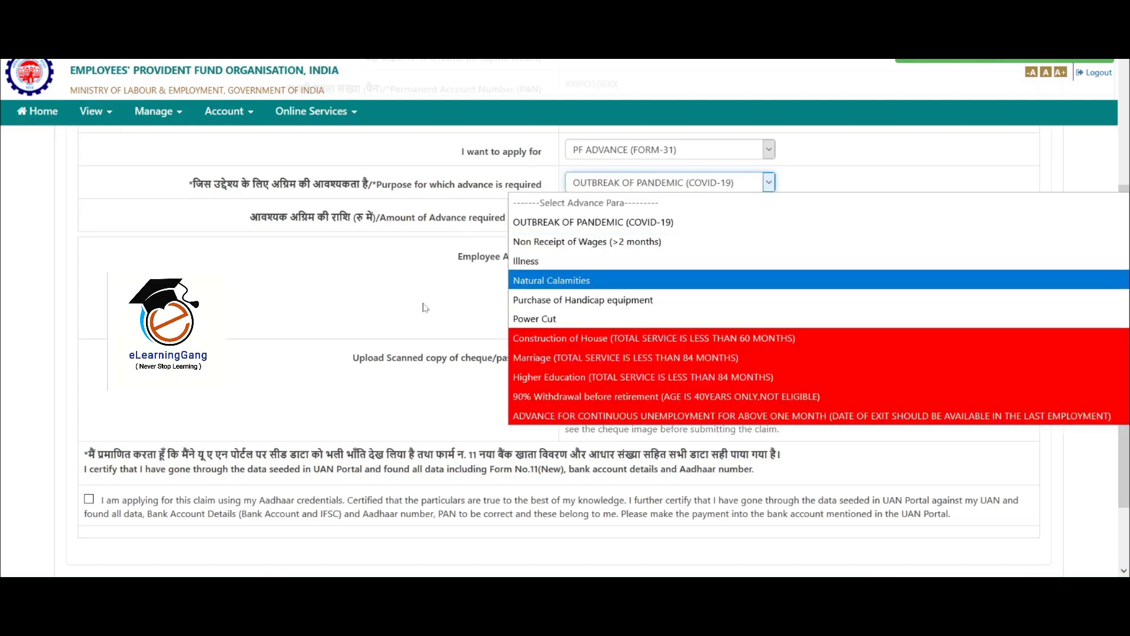
click(424, 306)
click(672, 150)
click(541, 274)
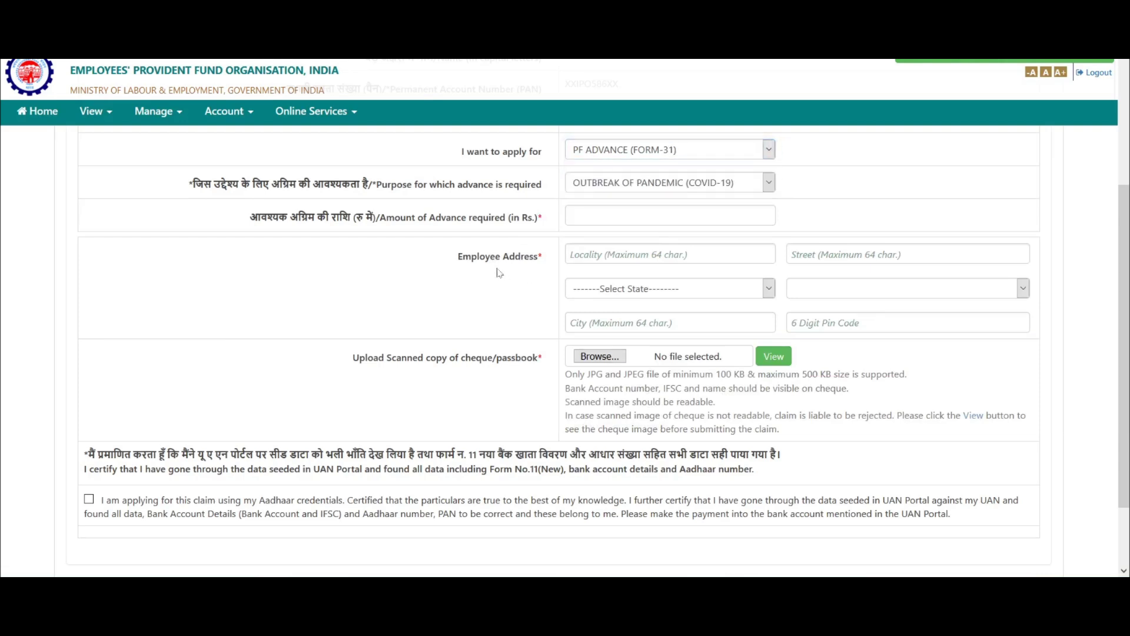
Confirm OUTBREAK OF PANDEMIC (COVID-19) as the purpose and focus the Amount field
click(712, 185)
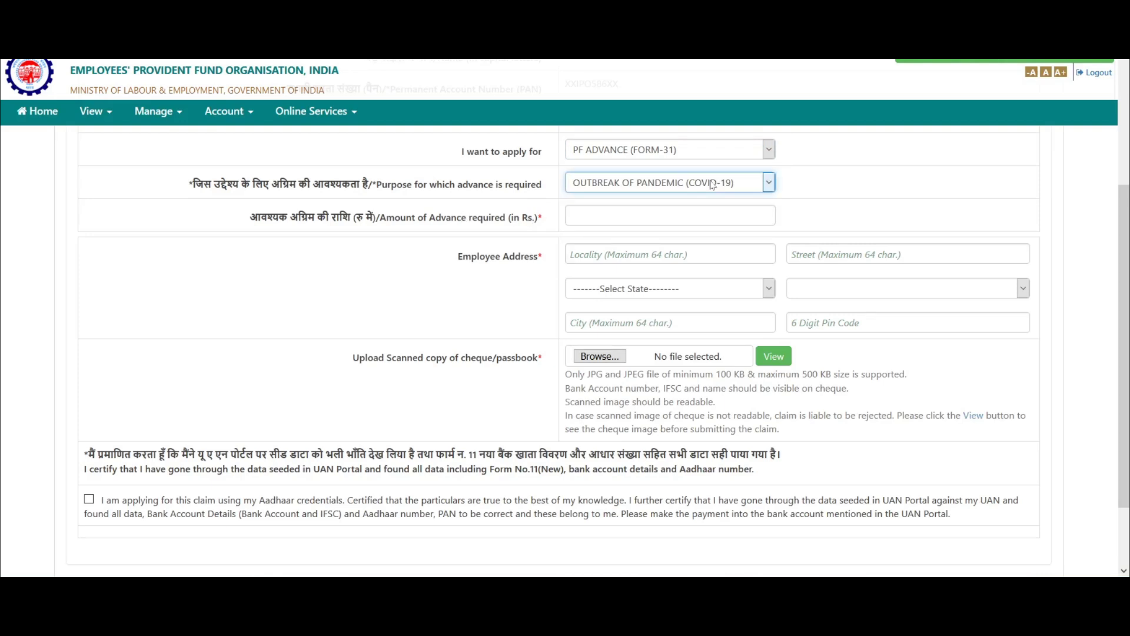
click(638, 186)
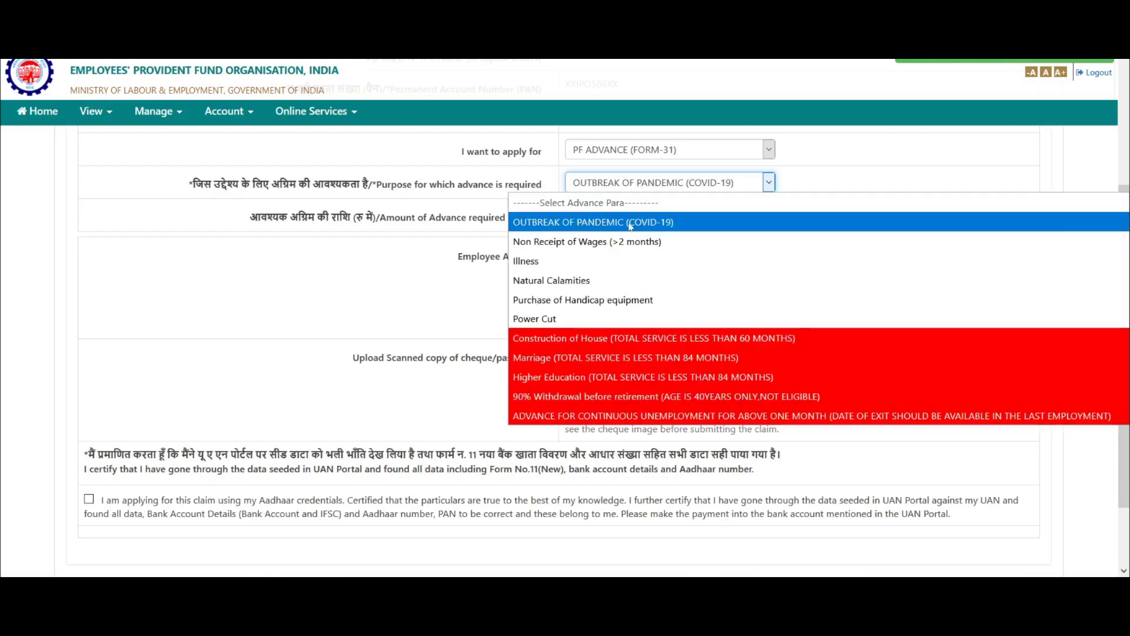
click(680, 227)
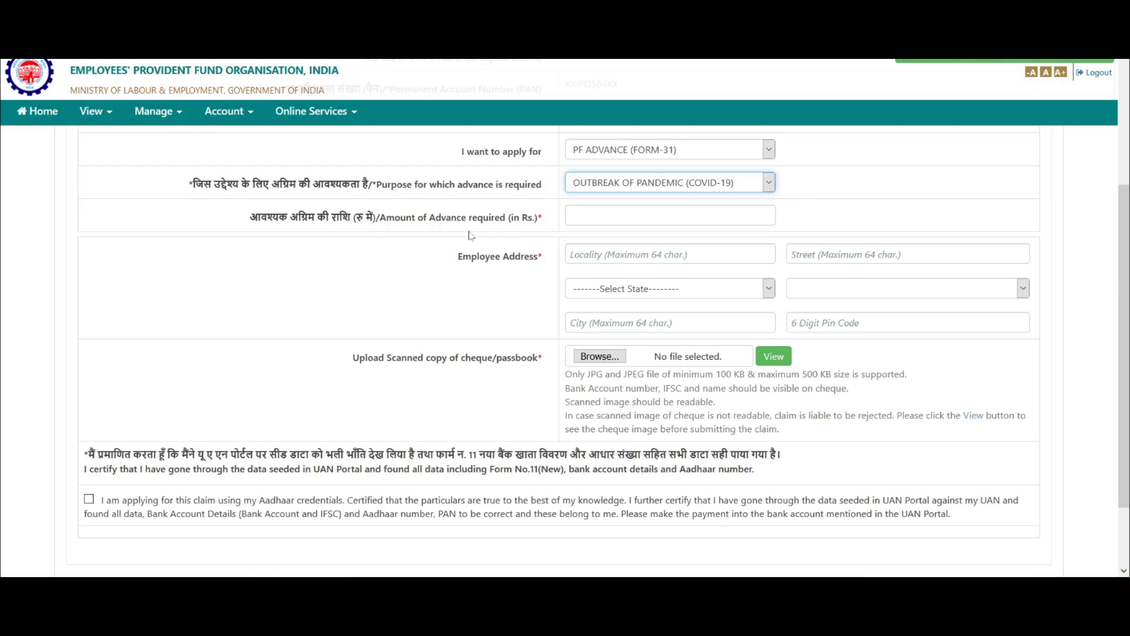
click(670, 215)
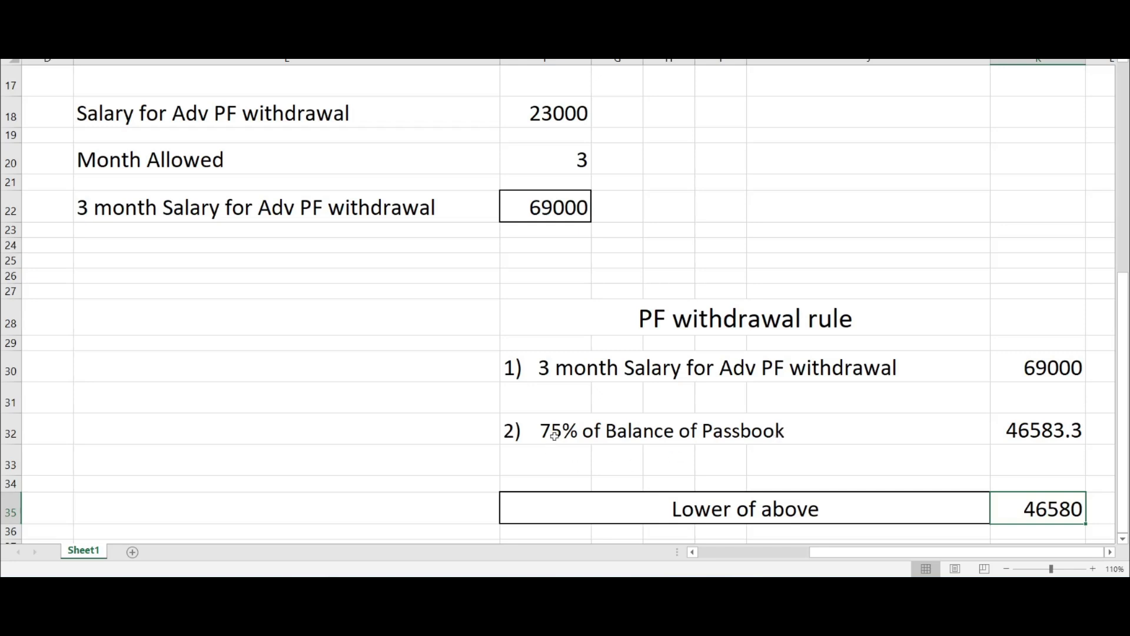
Compare the withdrawal limits in Excel, pick the lower result 46580, then return to the form
drag(1031, 371, 1051, 429)
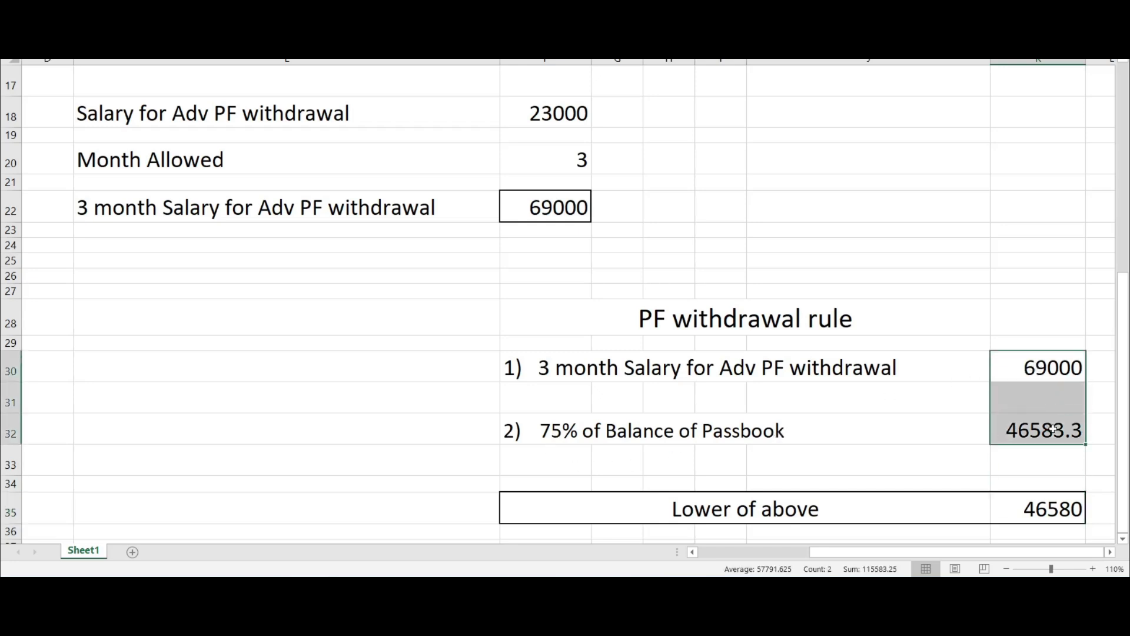
click(1027, 469)
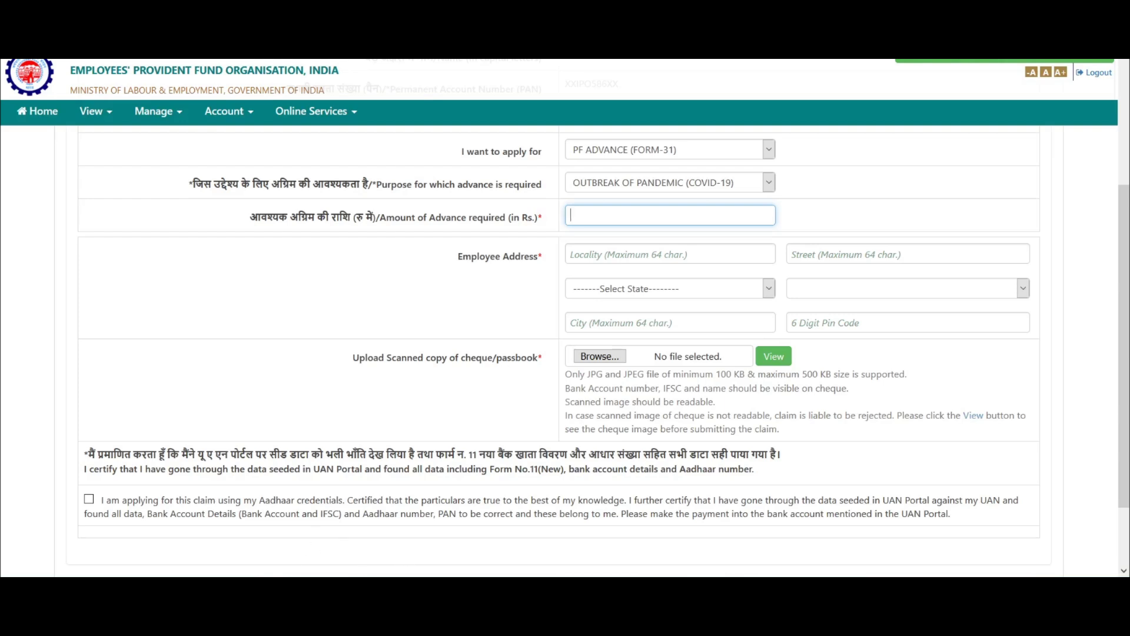
mouse_move(309, 586)
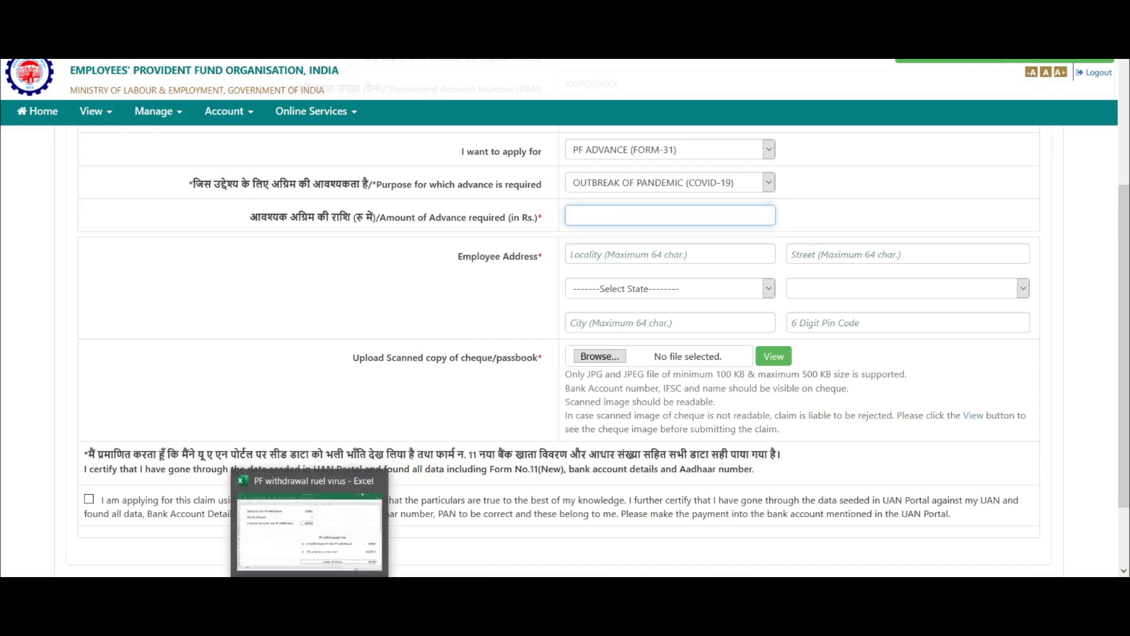
click(311, 554)
click(1055, 509)
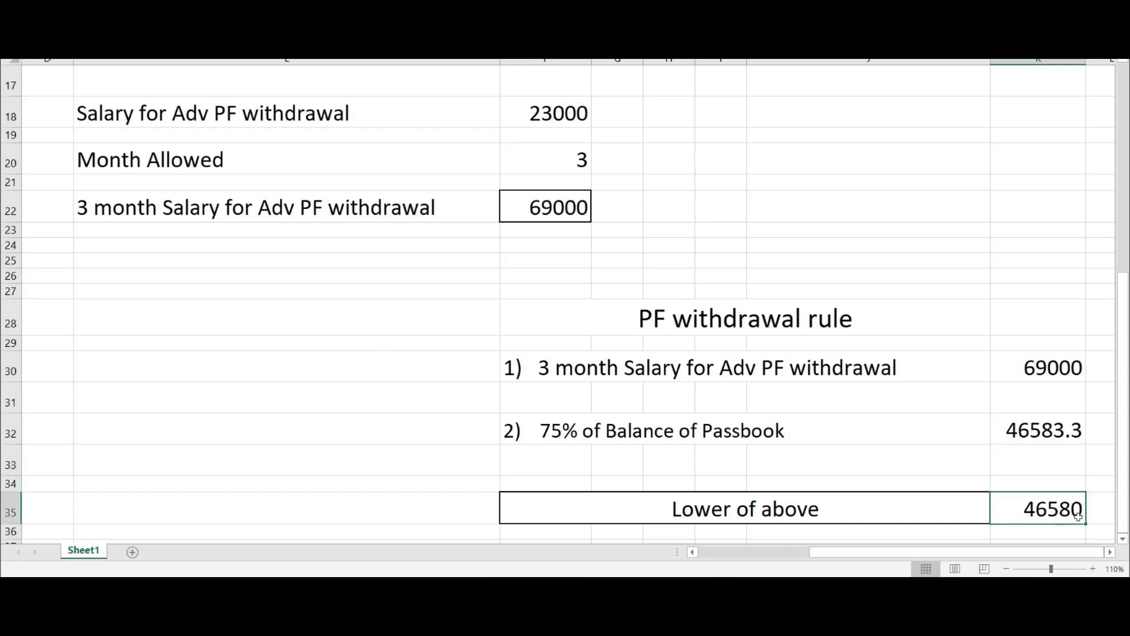
click(330, 583)
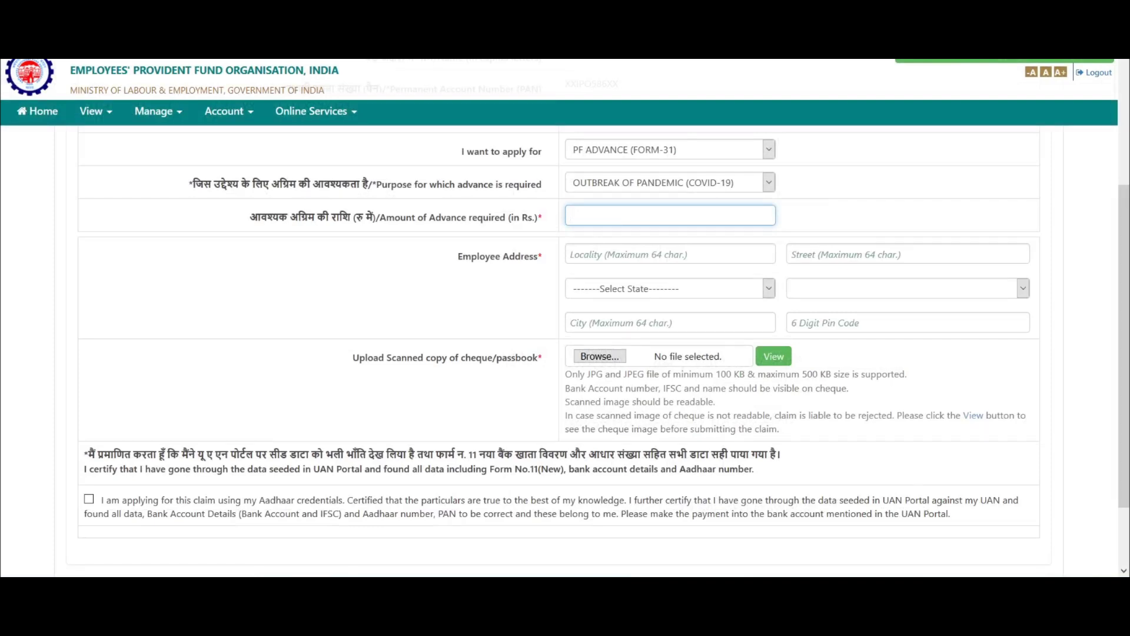
Enter 45000 as the advance amount and fill in the address locality
scroll(565, 318, down, 2)
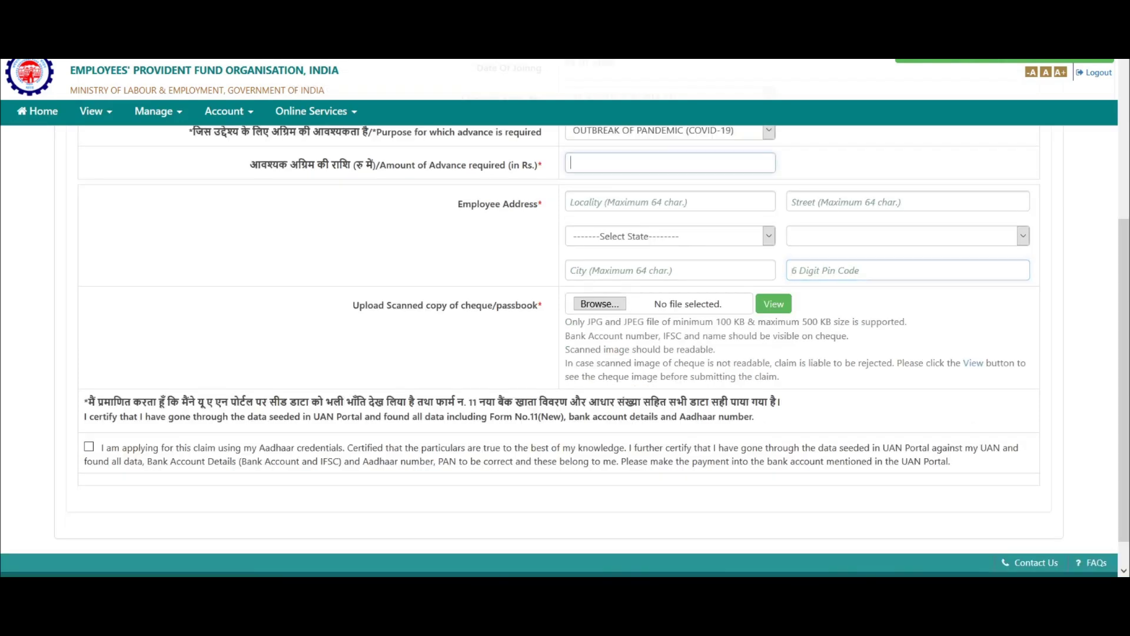
text(45000)
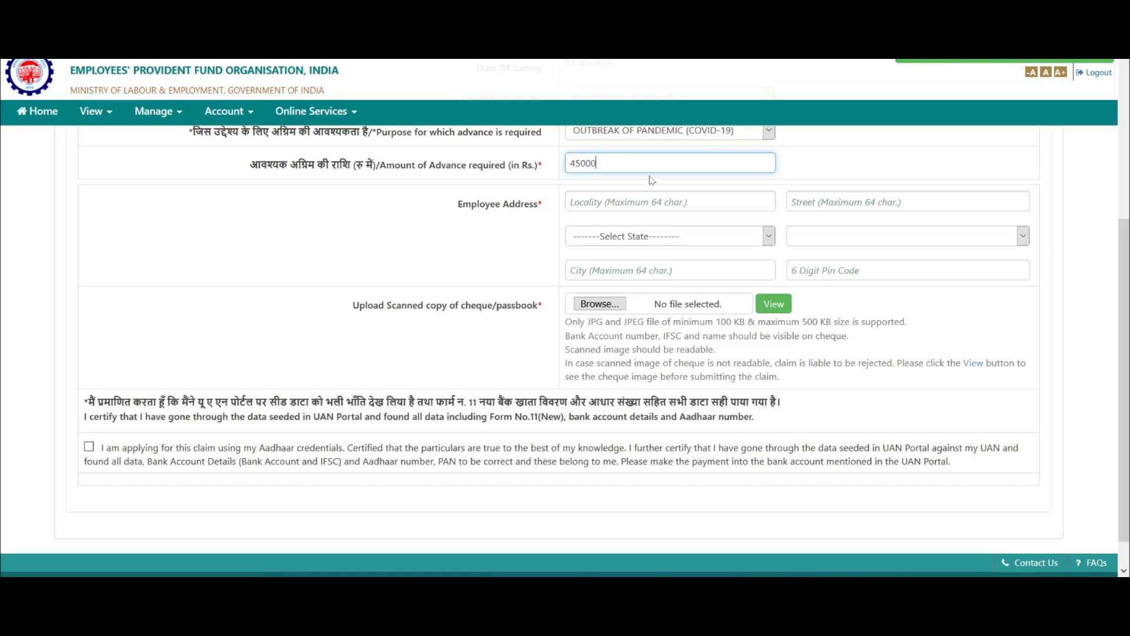
click(647, 201)
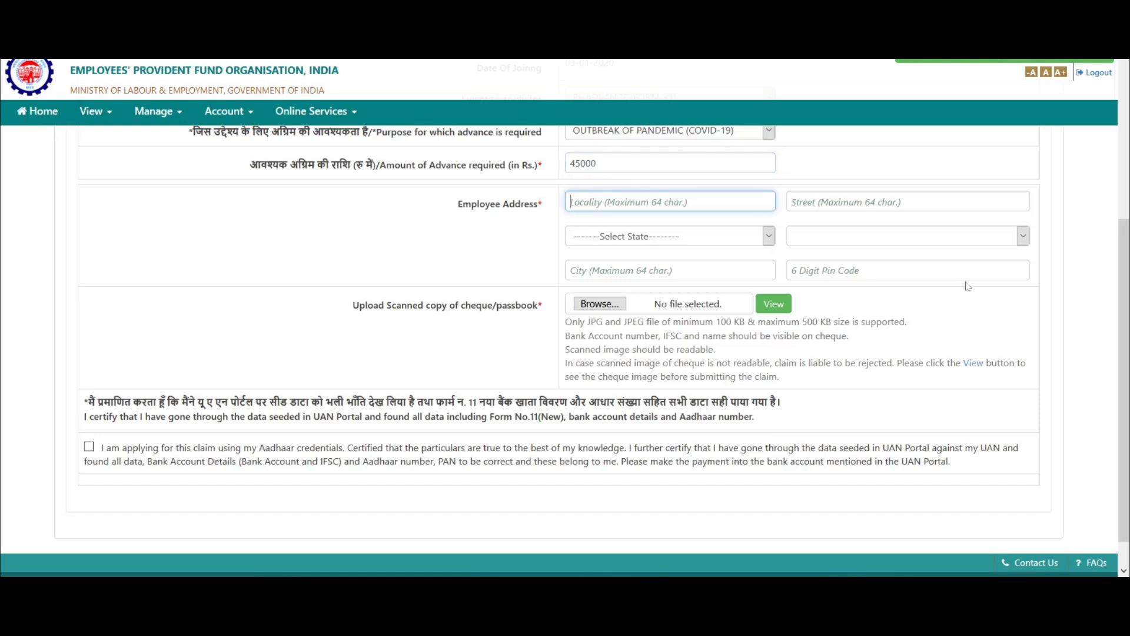
click(815, 269)
click(571, 202)
text(FAKE )
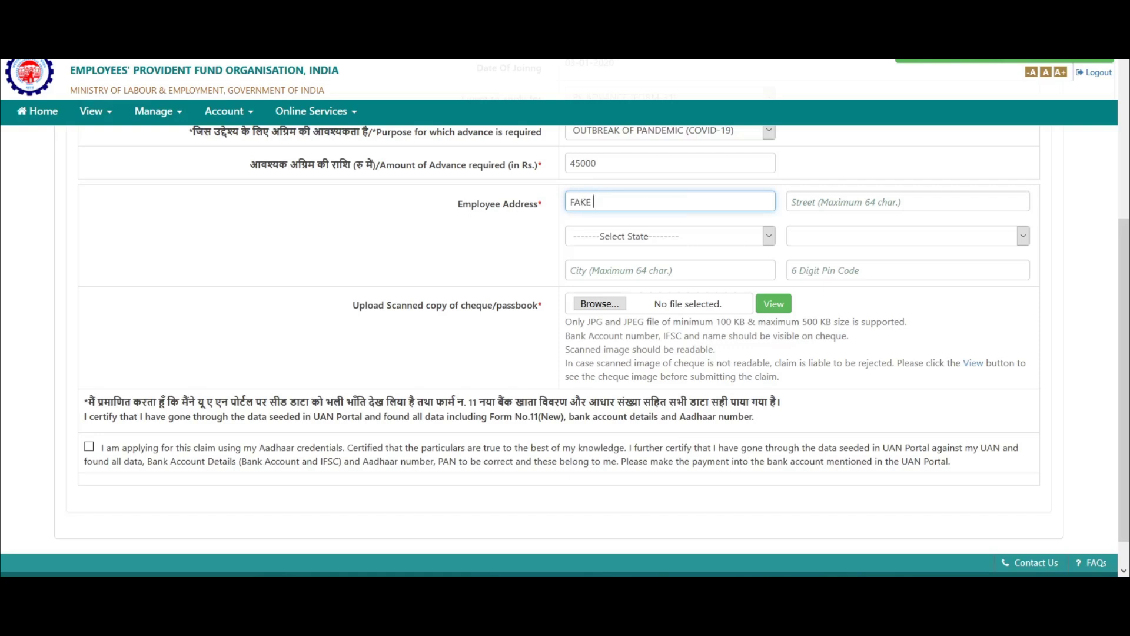
text(AND LOVELY)
Fill in the street, state, district, city and PIN code of the employee address
key(Tab)
text(EPFO NAGAR)
key(Tab)
key(w)
key(Tab)
key(h)
key(Tab)
text(HOWRAH)
key(Tab)
text(711103)
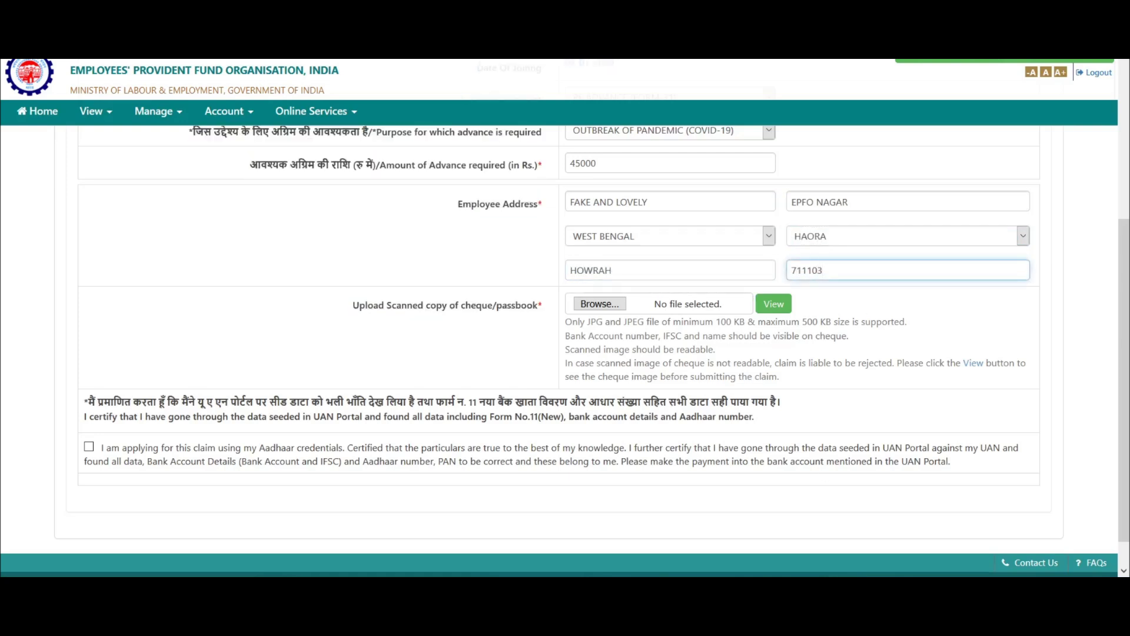
click(380, 323)
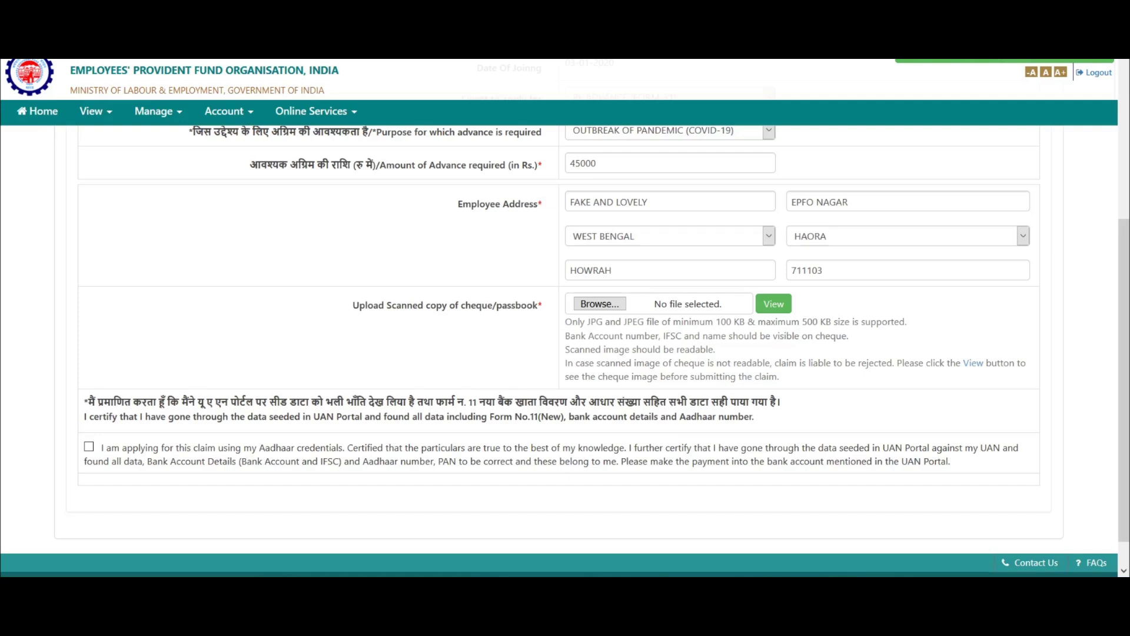
drag(565, 335, 727, 336)
drag(689, 321, 732, 321)
drag(799, 321, 835, 321)
click(618, 311)
drag(621, 362, 918, 362)
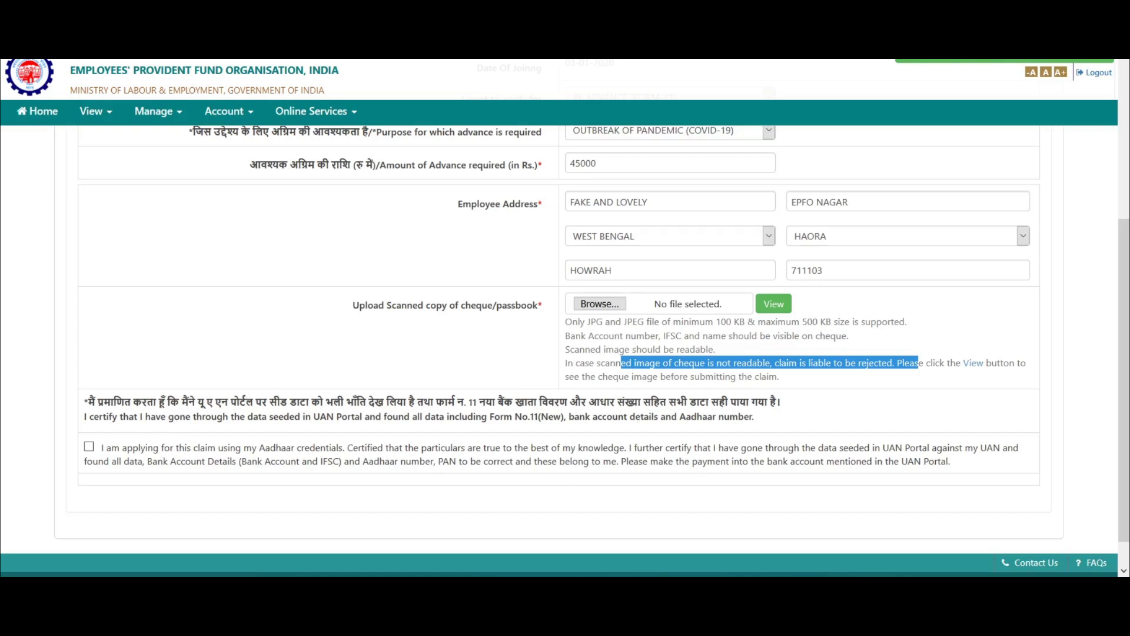
Accept the Aadhaar credentials declaration, send the OTP to the registered mobile, and enter the received code
click(89, 446)
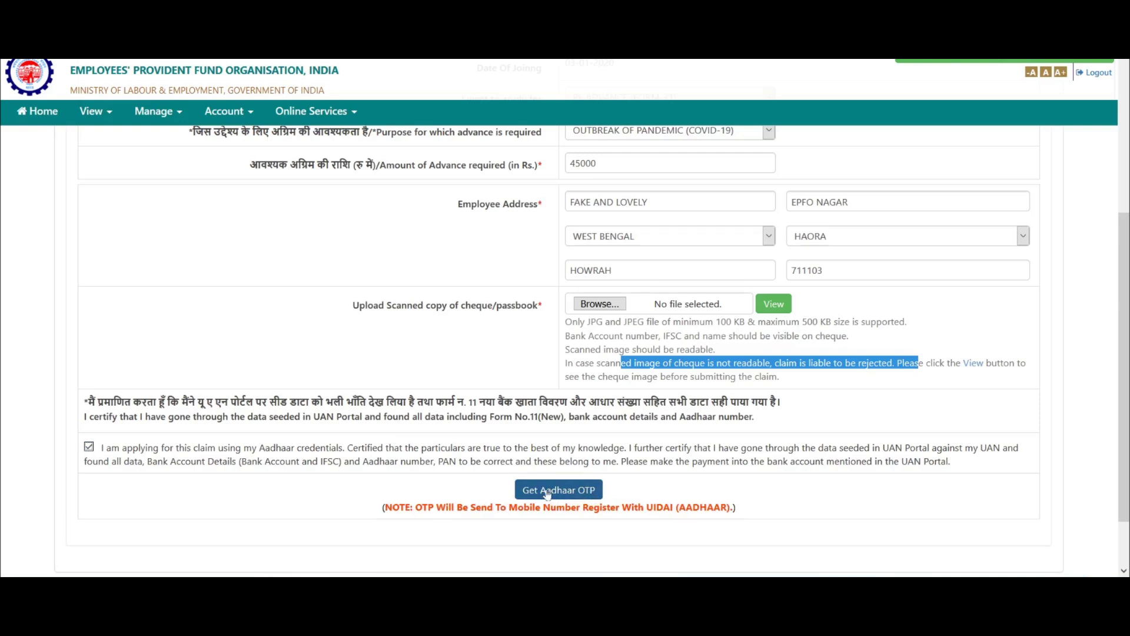
scroll(547, 494, down, 2)
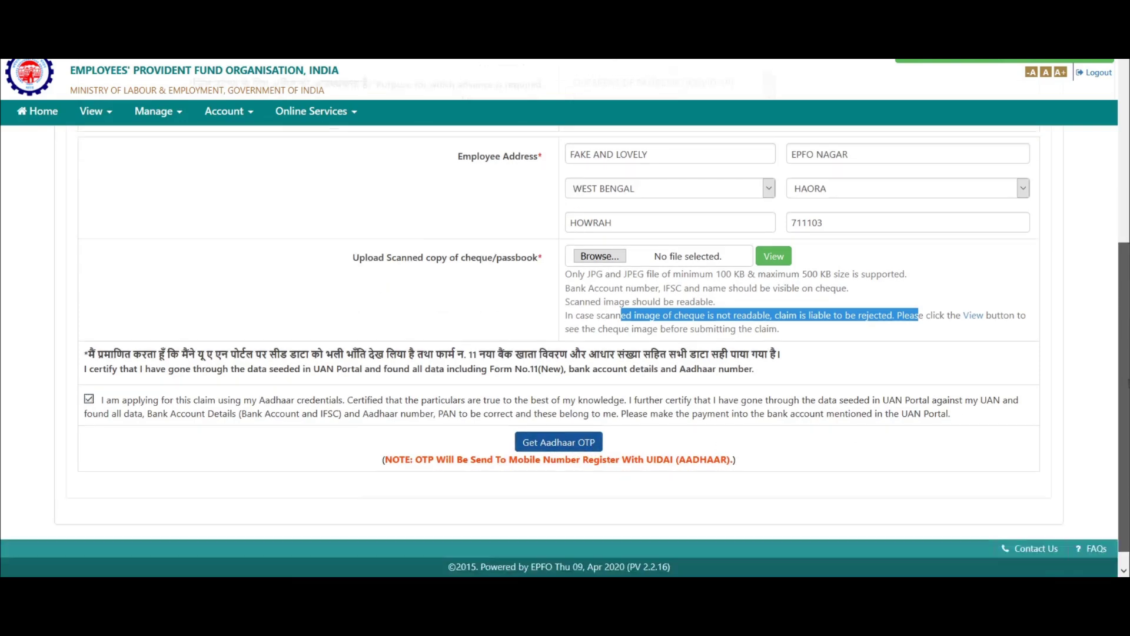
click(547, 419)
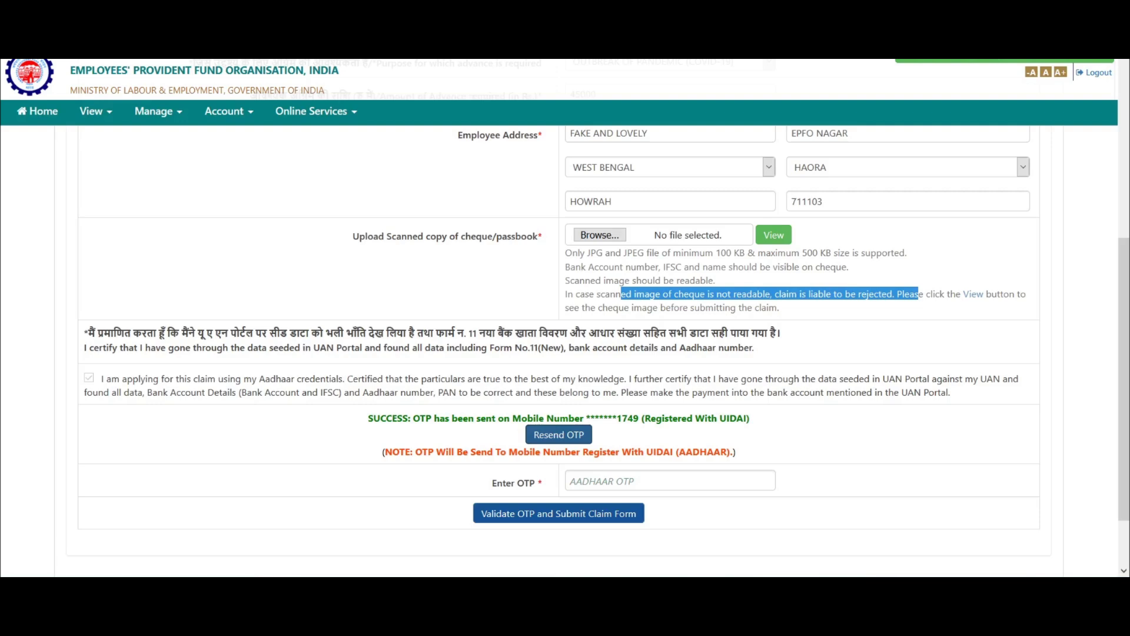
click(670, 480)
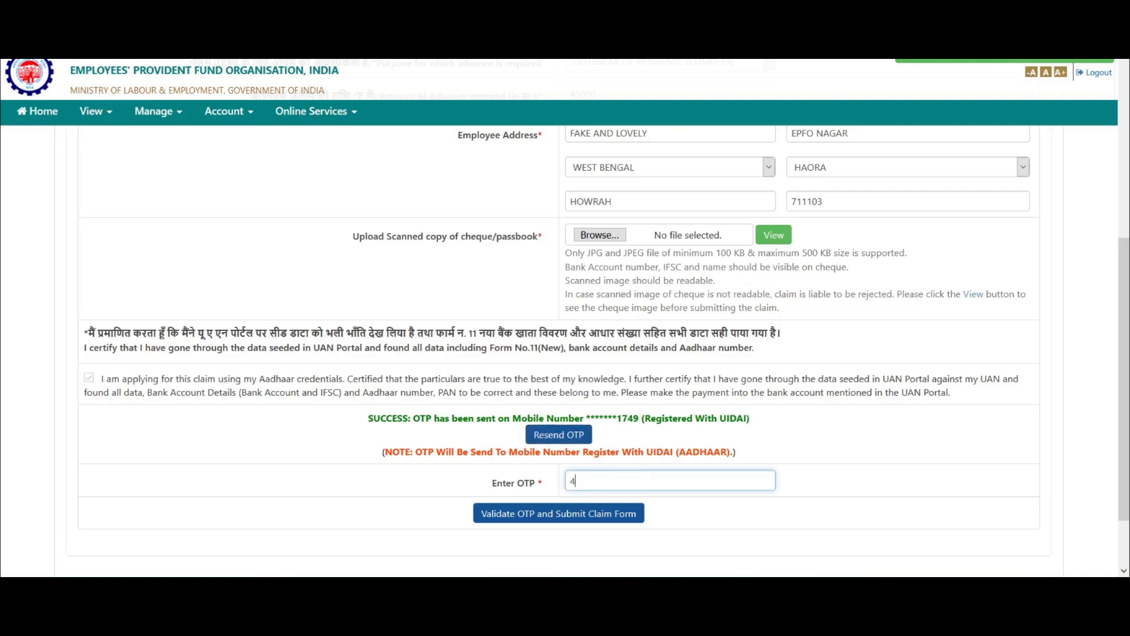